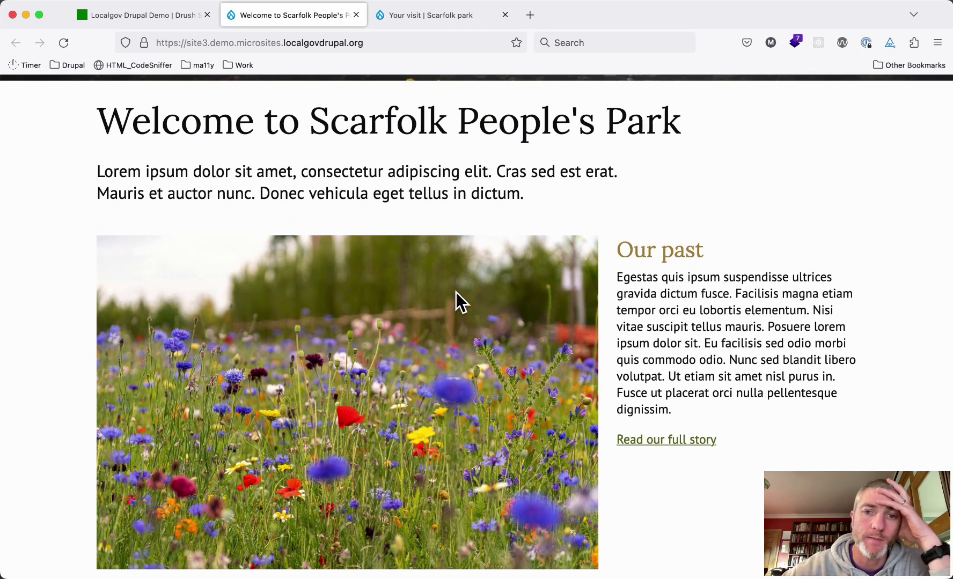
- Look through the Scarfolk People's Park homepage down to the "Your visit" banner and examine its text
{"action": "scroll", "coordinate": [455, 292], "scroll_direction": "down", "scroll_amount": 4}
{"action": "scroll", "coordinate": [456, 293], "scroll_direction": "down", "scroll_amount": 20}
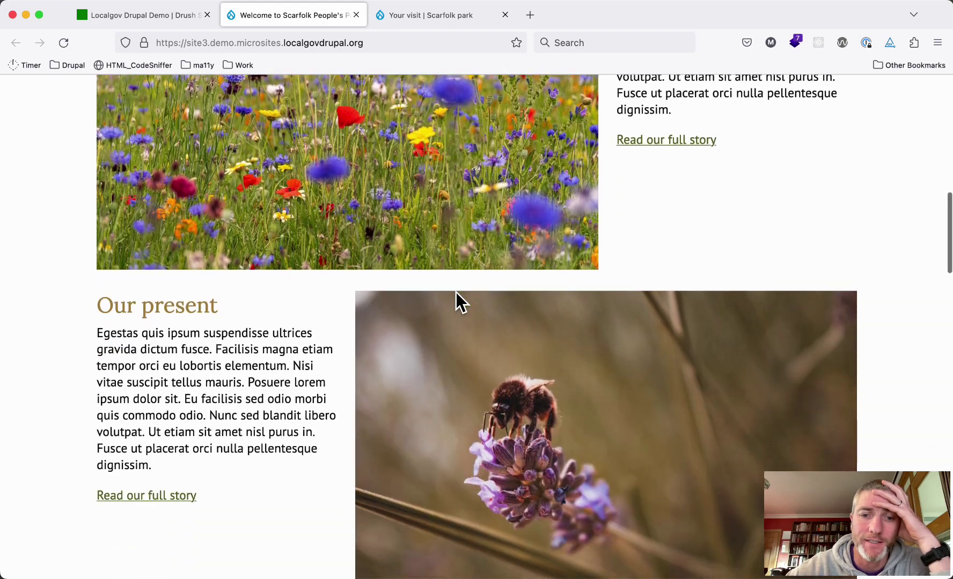
{"action": "scroll", "coordinate": [456, 292], "scroll_direction": "down", "scroll_amount": 6}
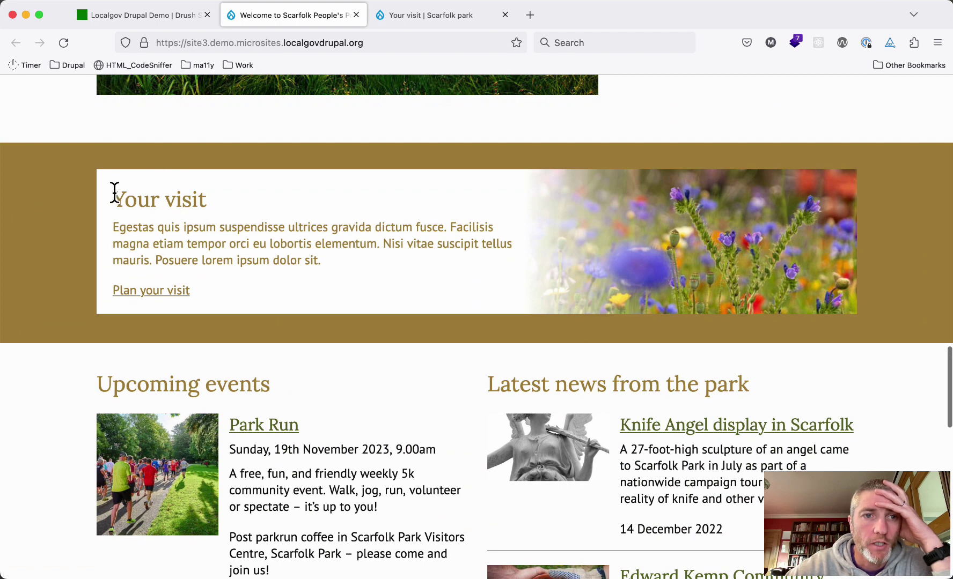
{"action": "left_click_drag", "start_coordinate": [114, 192], "coordinate": [192, 254]}
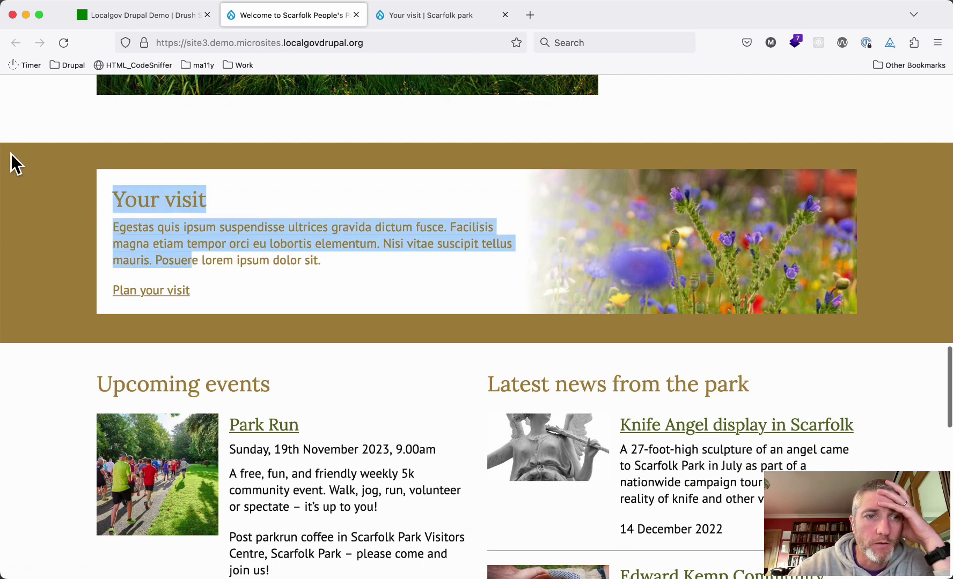
{"action": "left_click", "coordinate": [25, 172]}
- Examine the "Your visit" banner within its full-width coloured band at 50% zoom, and return to the page top at default zoom
{"action": "key", "text": "super+minus"}
{"action": "key", "text": "super+minus"}
{"action": "key", "text": "super+minus"}
{"action": "key", "text": "super+minus"}
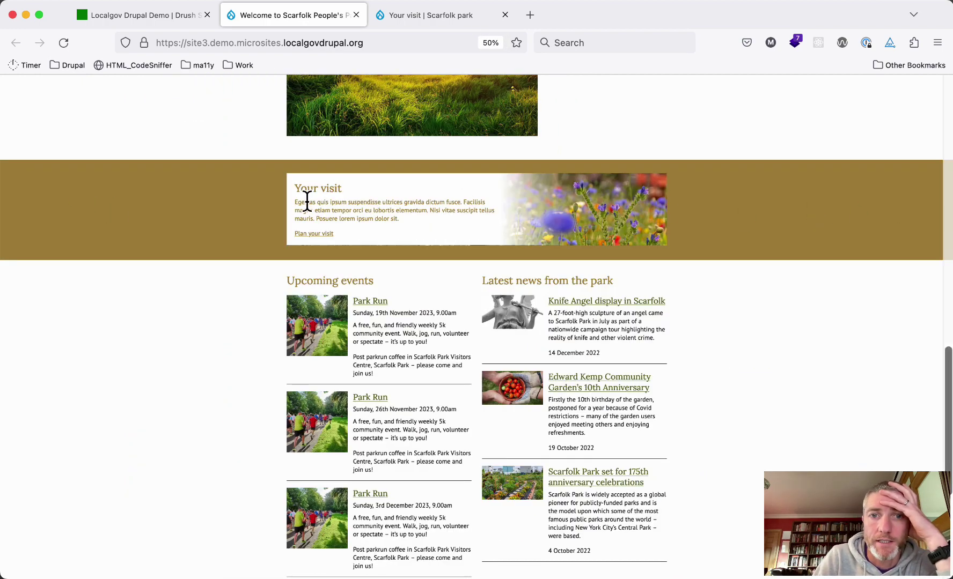
{"action": "left_click_drag", "start_coordinate": [294, 185], "coordinate": [330, 236]}
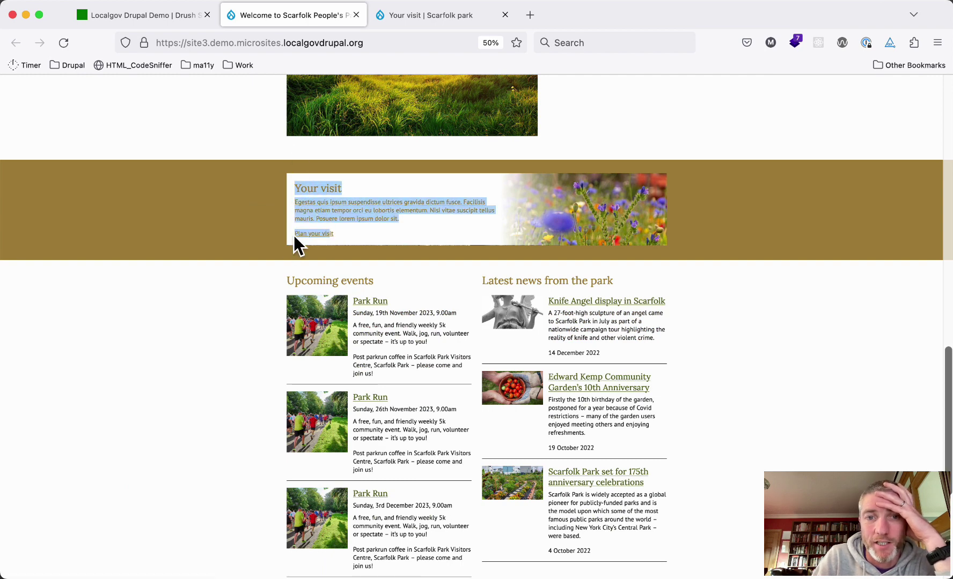
{"action": "left_click", "coordinate": [302, 216]}
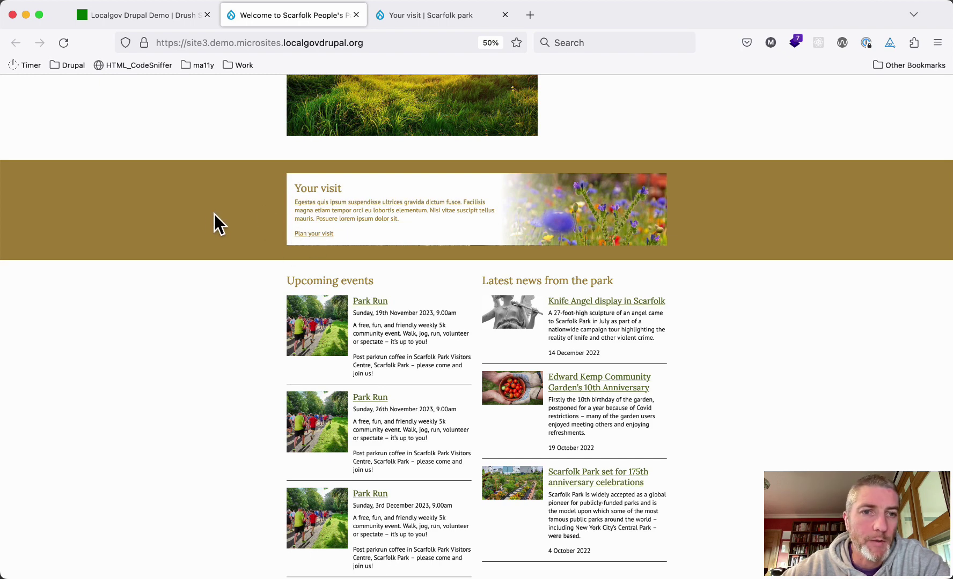
{"action": "triple_click", "coordinate": [334, 204]}
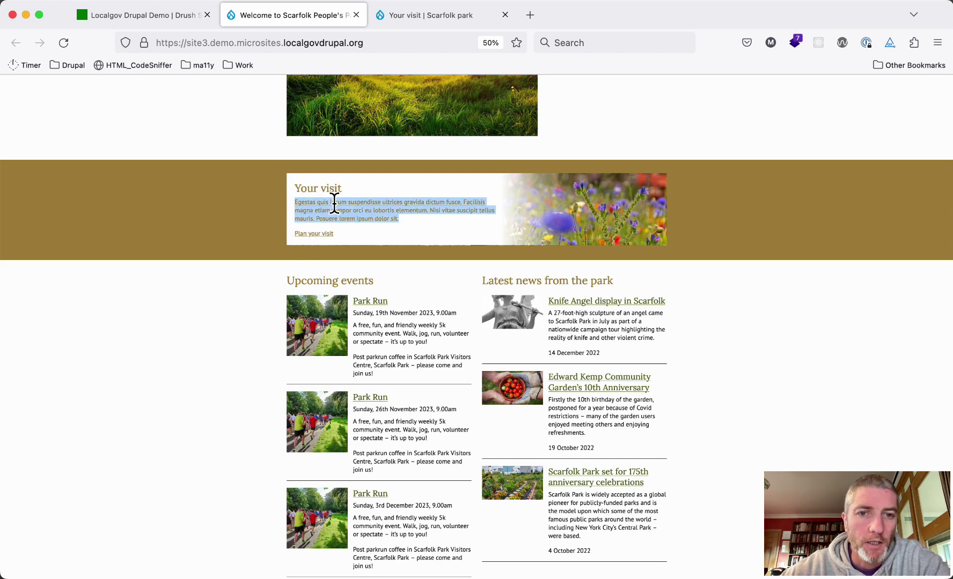
{"action": "left_click_drag", "start_coordinate": [351, 219], "coordinate": [121, 197]}
{"action": "left_click", "coordinate": [205, 221]}
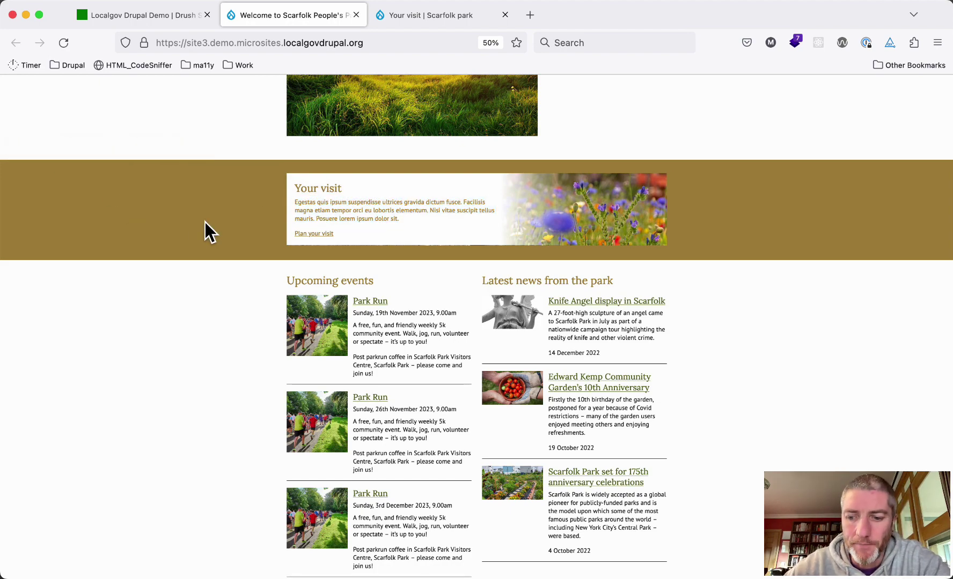
{"action": "key", "text": "super+0"}
{"action": "scroll", "coordinate": [205, 221], "scroll_direction": "up", "scroll_amount": 2}
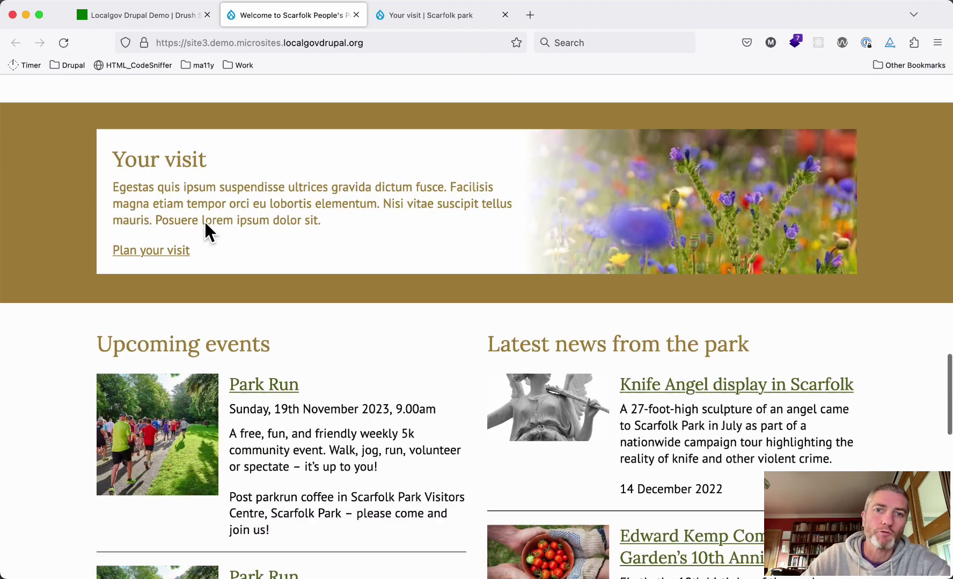
{"action": "scroll", "coordinate": [205, 221], "scroll_direction": "up", "scroll_amount": 15}
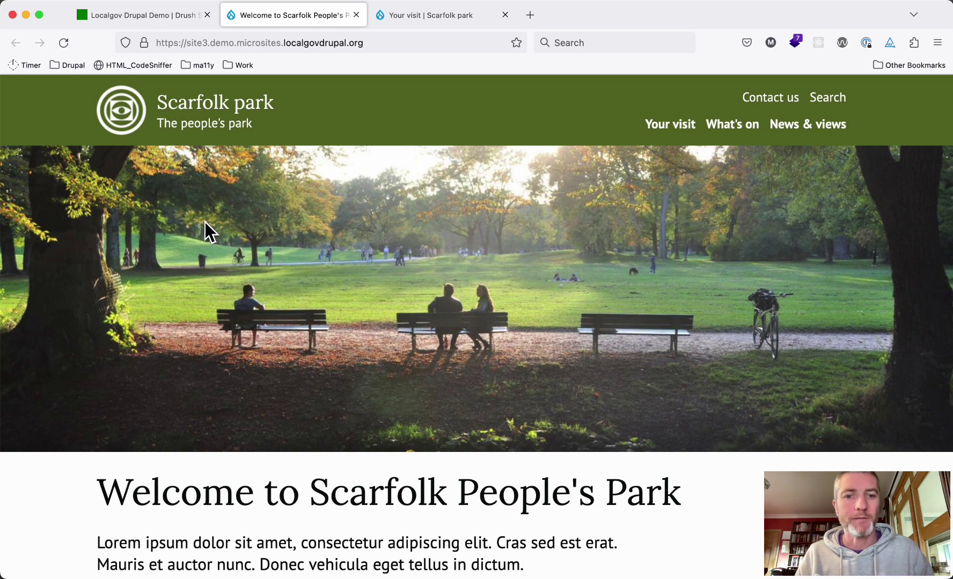
- Open the Localgov Drupal Demo page's page builder for editing and view the layout choices for a new page section
{"action": "left_click", "coordinate": [167, 27]}
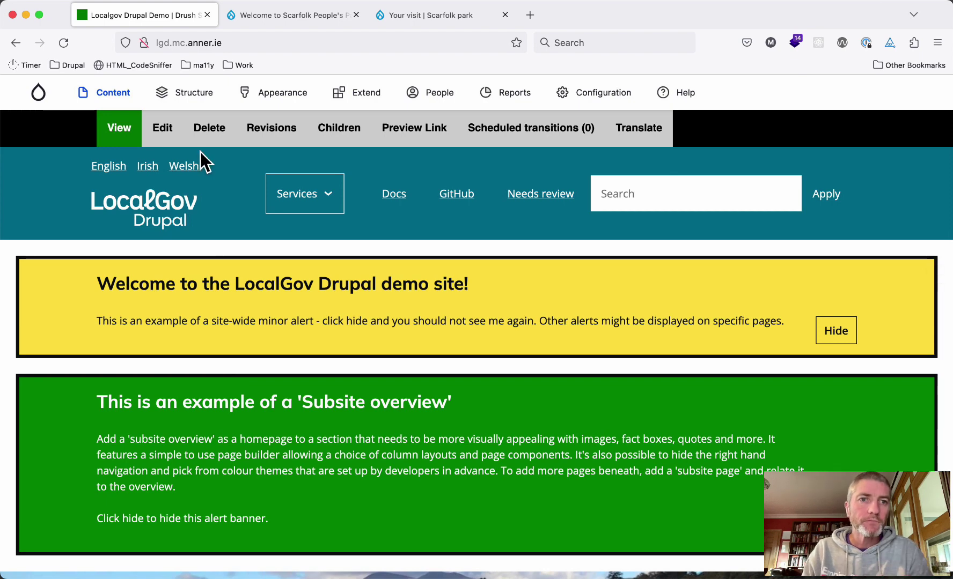
{"action": "left_click", "coordinate": [162, 132]}
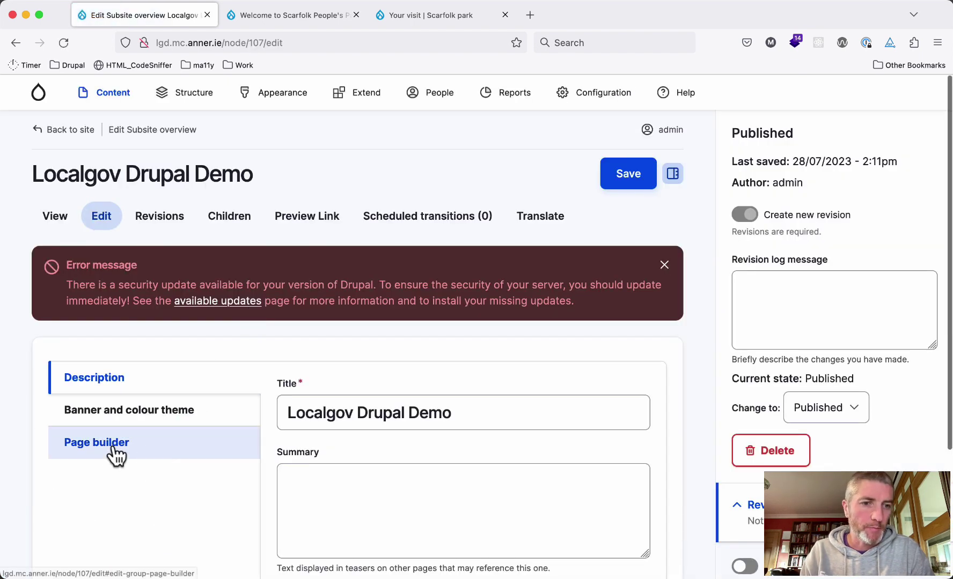
{"action": "left_click", "coordinate": [122, 453]}
{"action": "scroll", "coordinate": [169, 375], "scroll_direction": "down", "scroll_amount": 3}
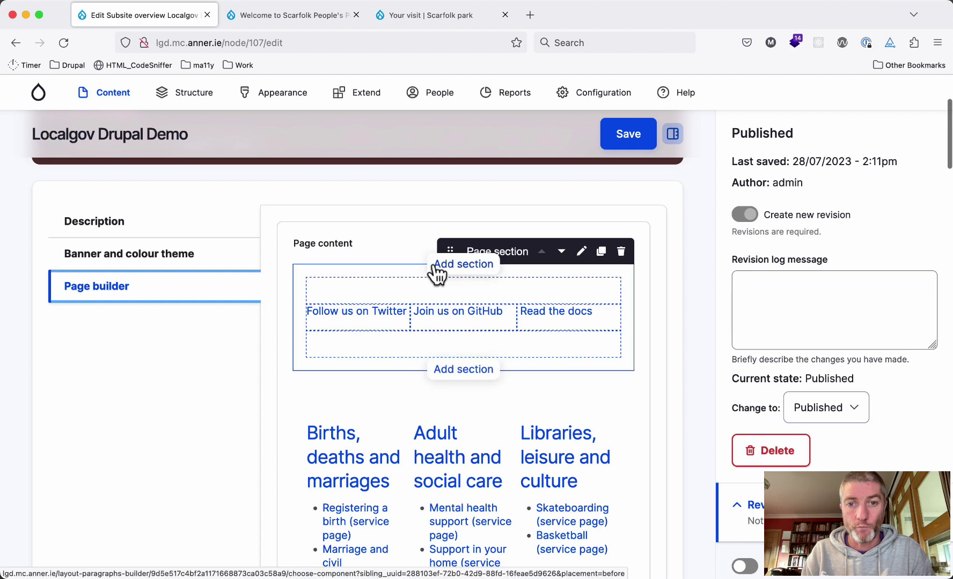
{"action": "left_click", "coordinate": [455, 267]}
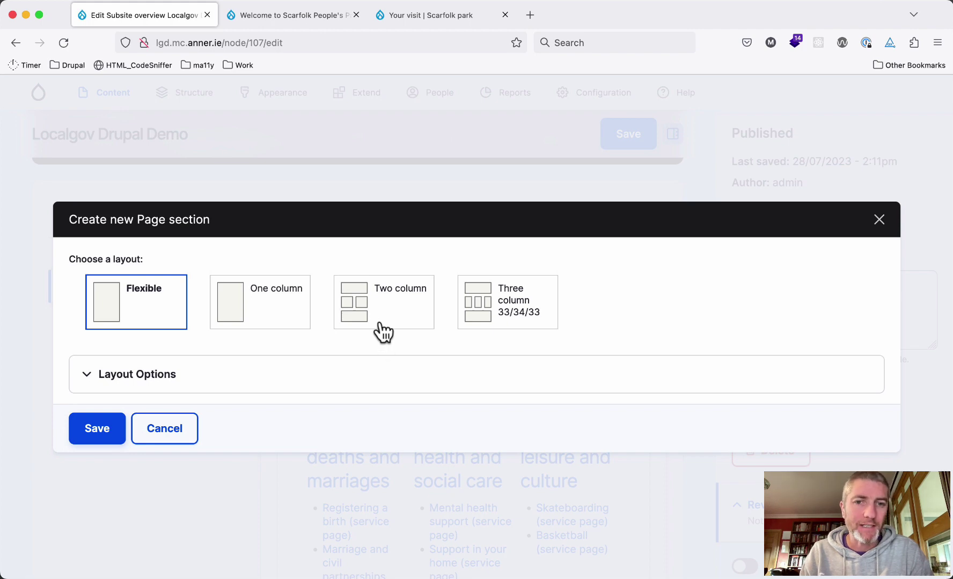
{"action": "left_click", "coordinate": [879, 220]}
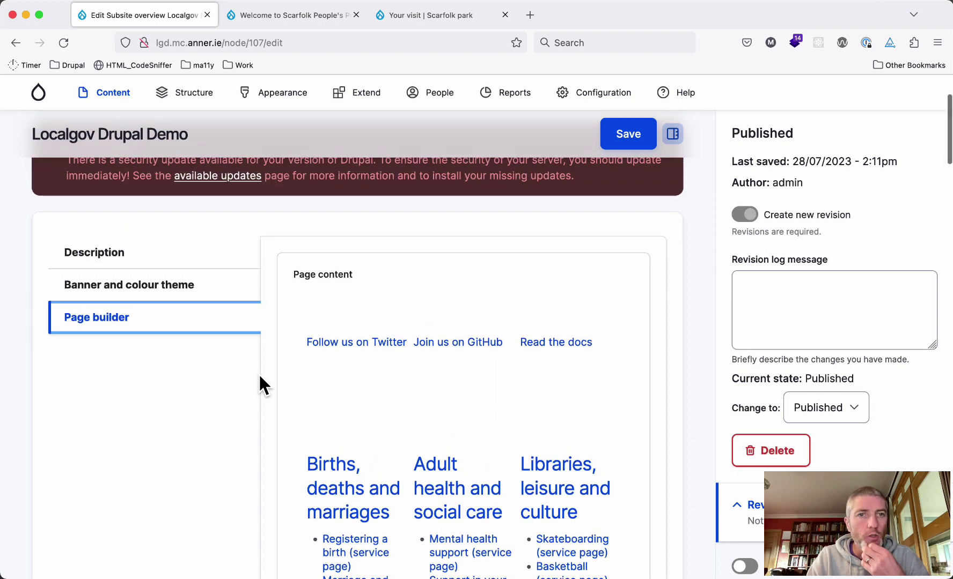
- Open the list of paragraph types in a new browser tab and find the Page section type
{"action": "mouse_move", "coordinate": [199, 102]}
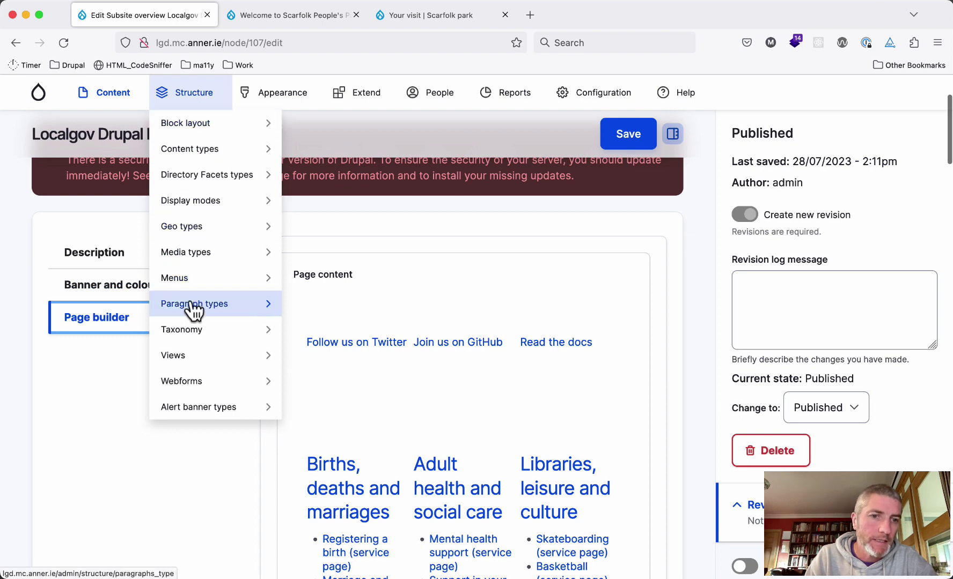
{"action": "mouse_move", "coordinate": [199, 336]}
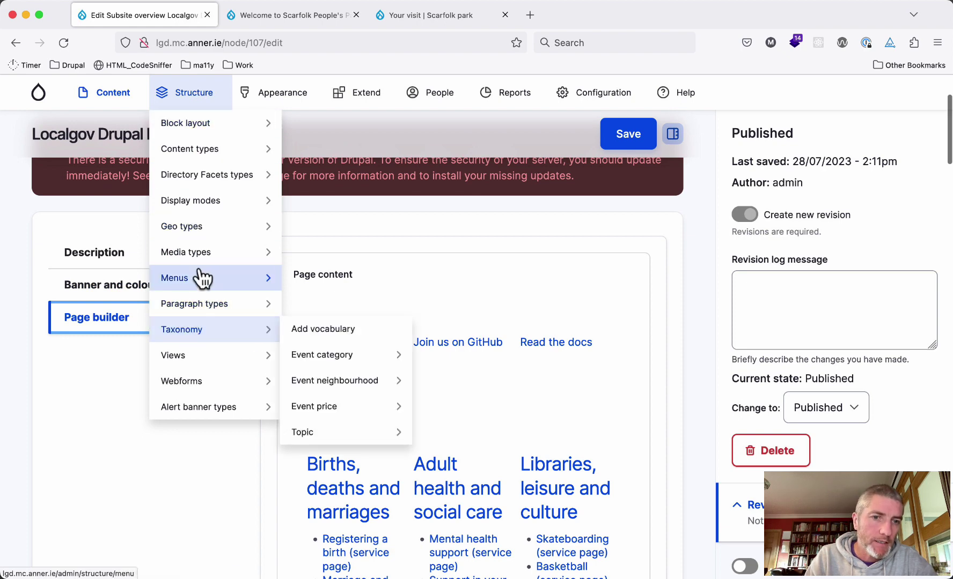
{"action": "left_click", "coordinate": [209, 304], "text": "super"}
{"action": "left_click", "coordinate": [307, 23]}
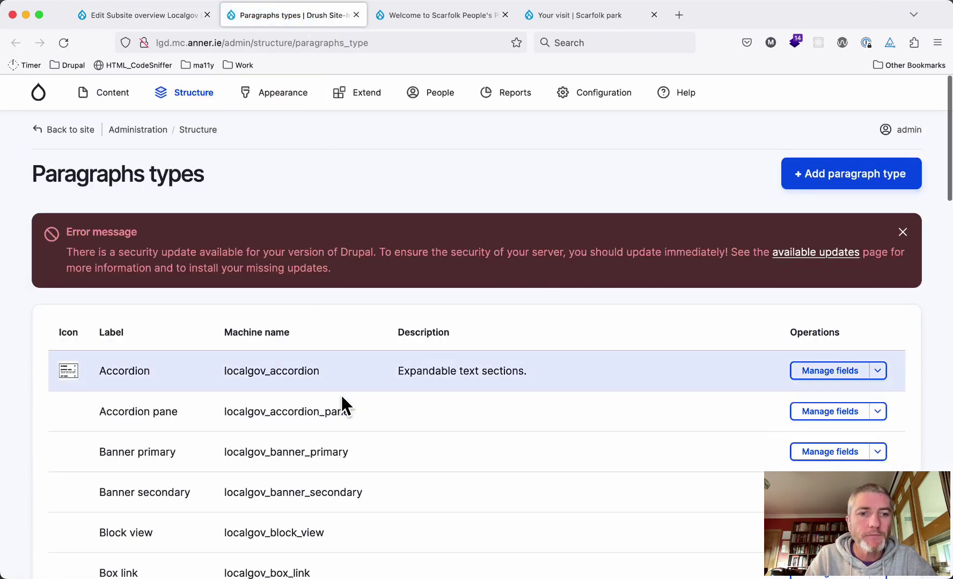
{"action": "scroll", "coordinate": [344, 413], "scroll_direction": "down", "scroll_amount": 10}
{"action": "scroll", "coordinate": [345, 423], "scroll_direction": "down", "scroll_amount": 9}
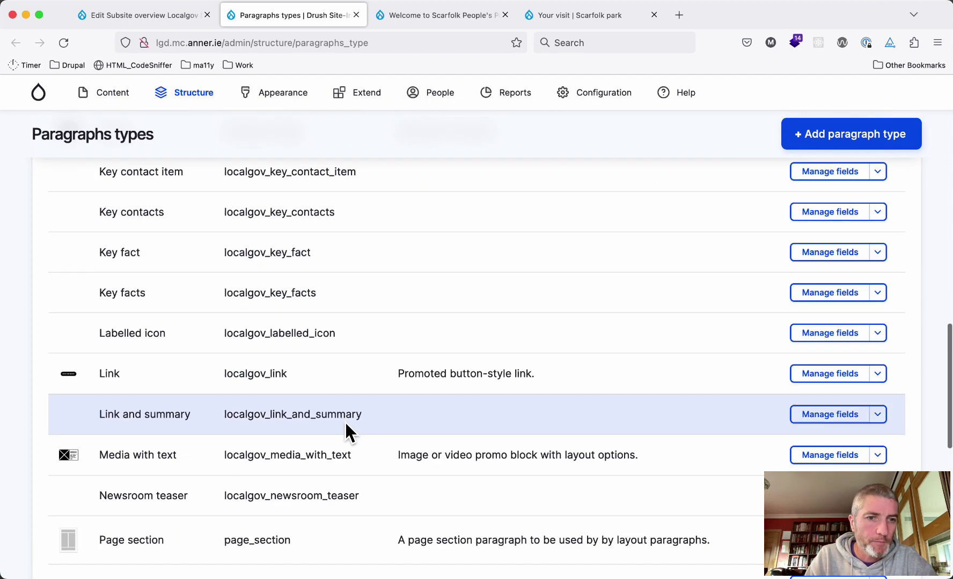
{"action": "scroll", "coordinate": [345, 422], "scroll_direction": "down", "scroll_amount": 2}
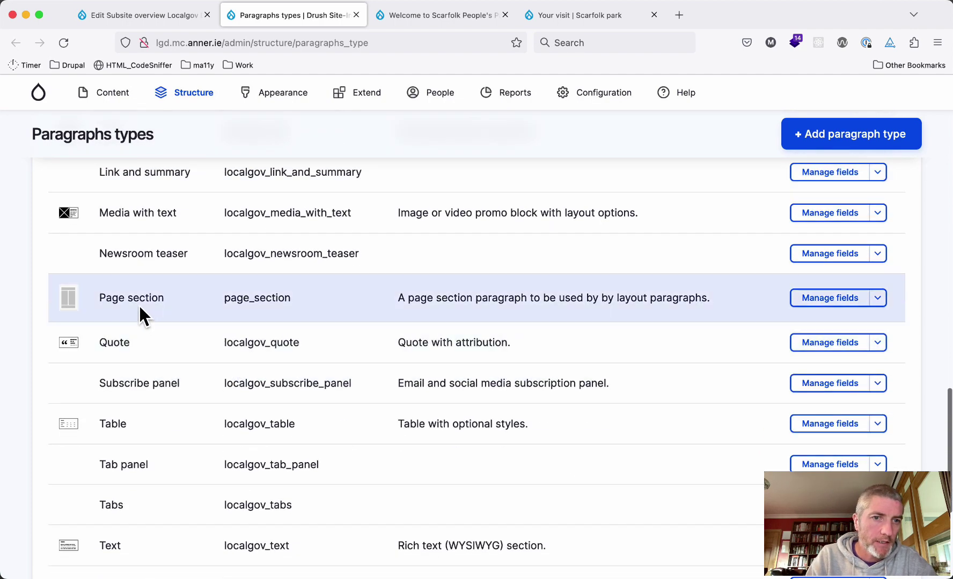
- Change the Page section paragraph type's label to "Page section - Simple" and save it
{"action": "triple_click", "coordinate": [138, 301]}
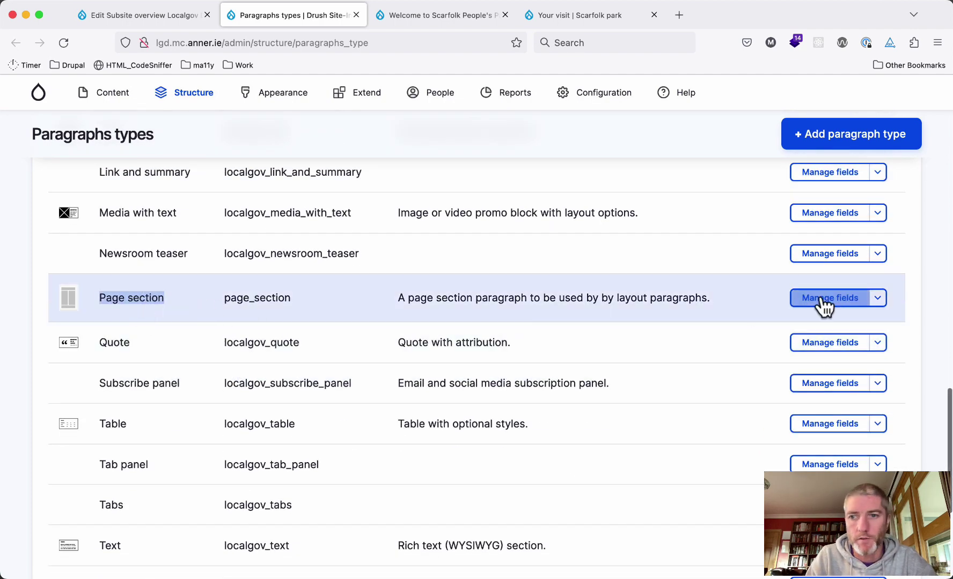
{"action": "left_click", "coordinate": [878, 297]}
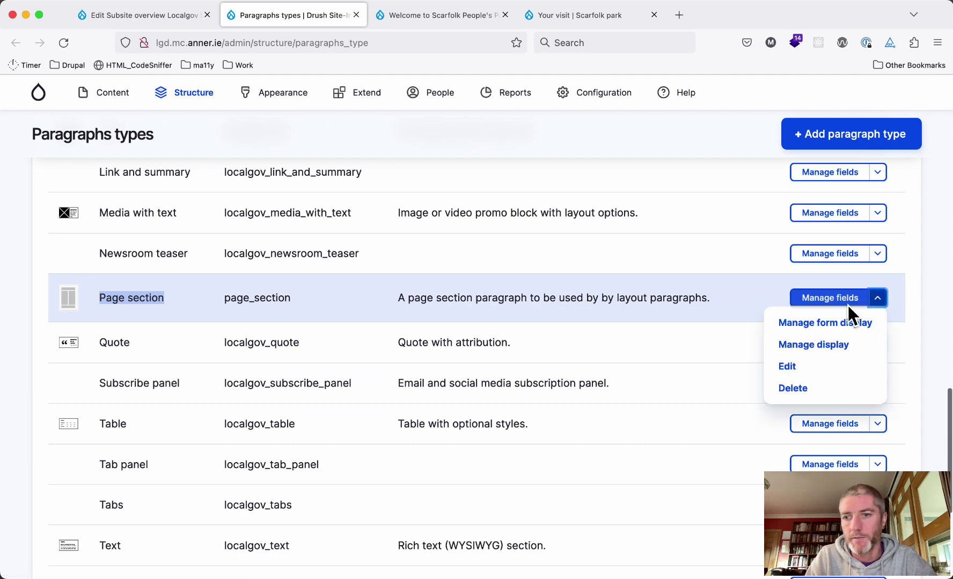
{"action": "left_click", "coordinate": [795, 367]}
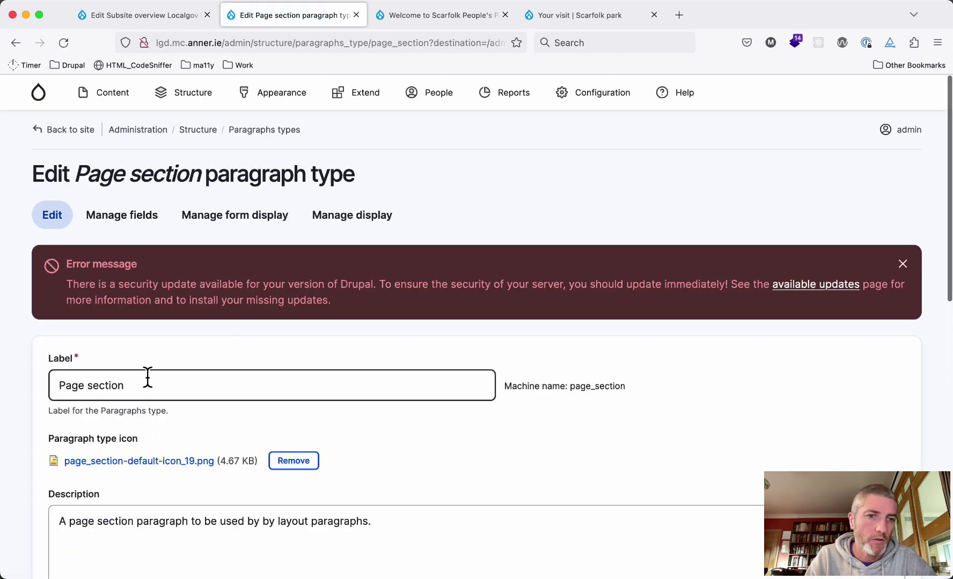
{"action": "double_click", "coordinate": [147, 376]}
{"action": "left_click", "coordinate": [138, 421]}
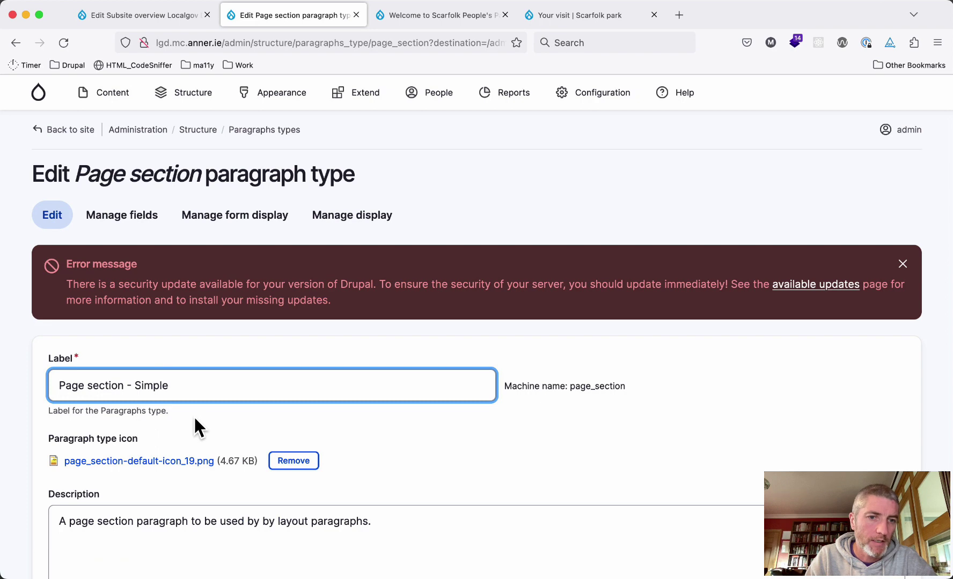
{"action": "scroll", "coordinate": [195, 424], "scroll_direction": "down", "scroll_amount": 15}
{"action": "left_click", "coordinate": [86, 484]}
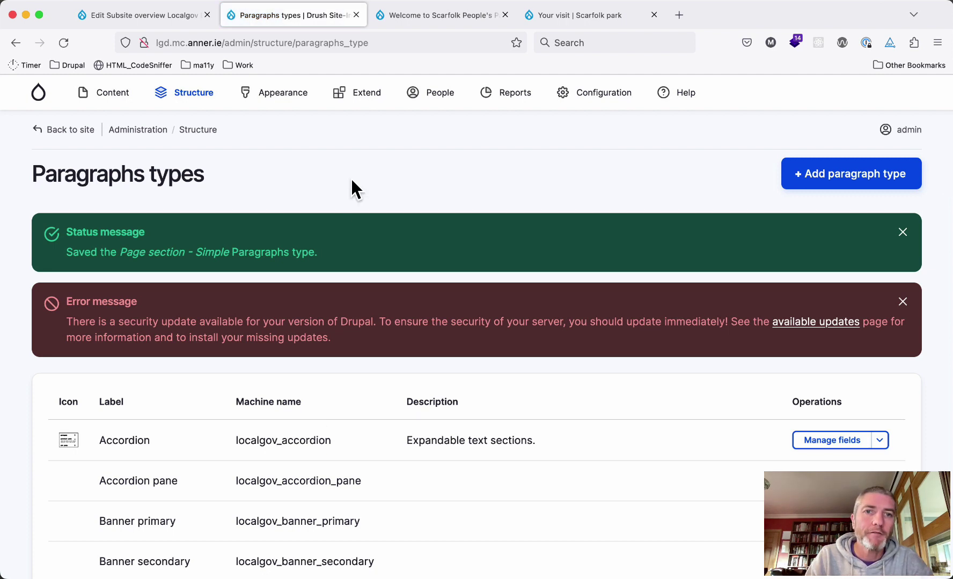
- Open the site's module list and filter it by "localgov pa"
{"action": "left_click", "coordinate": [354, 103]}
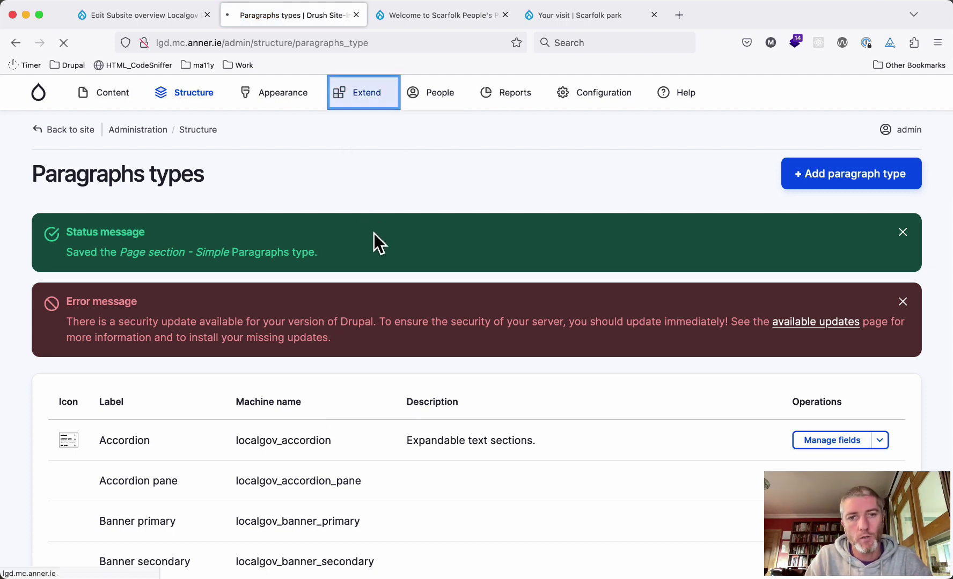
{"action": "scroll", "coordinate": [150, 434], "scroll_direction": "down", "scroll_amount": 3}
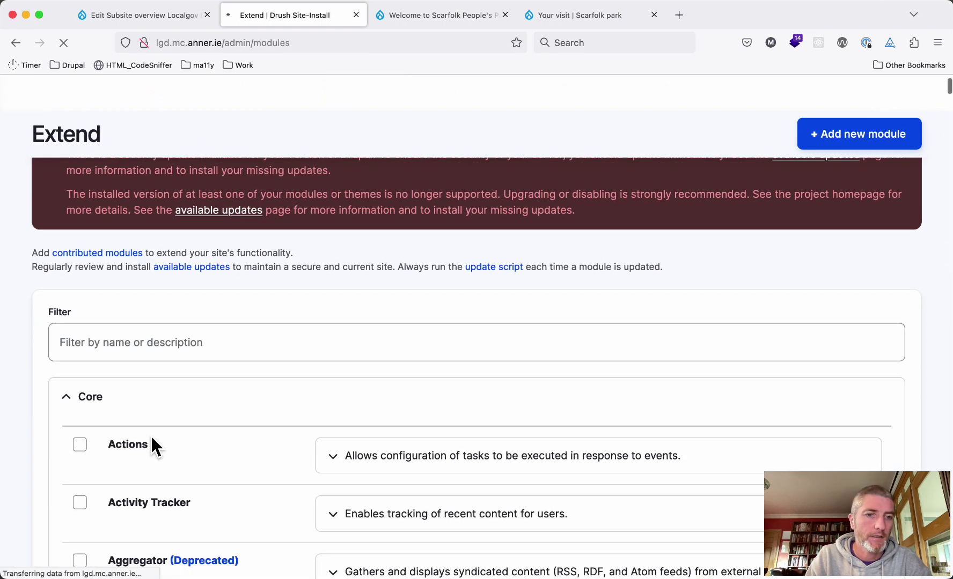
{"action": "left_click", "coordinate": [147, 371]}
{"action": "type", "text": "lo"}
{"action": "key", "text": "BackSpace"}
{"action": "key", "text": "BackSpace"}
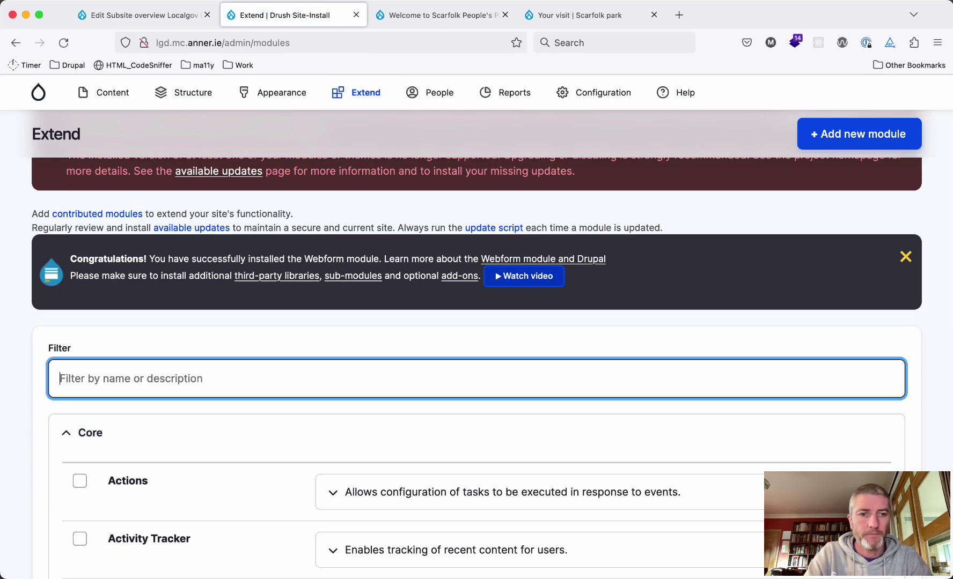
{"action": "type", "text": "localgov pa"}
{"action": "key", "text": "BackSpace"}
{"action": "type", "text": "gov pa"}
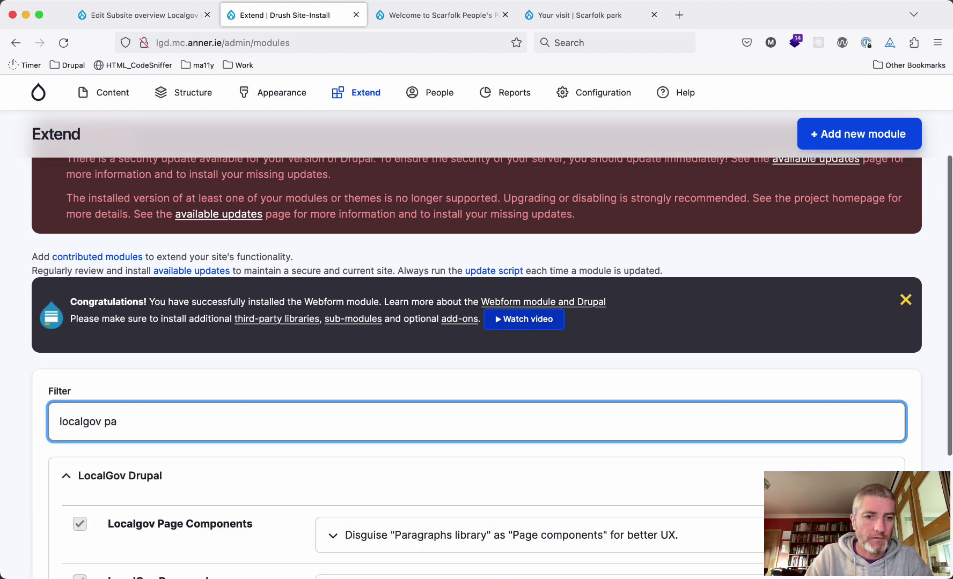
{"action": "scroll", "coordinate": [476, 322], "scroll_direction": "down", "scroll_amount": 3}
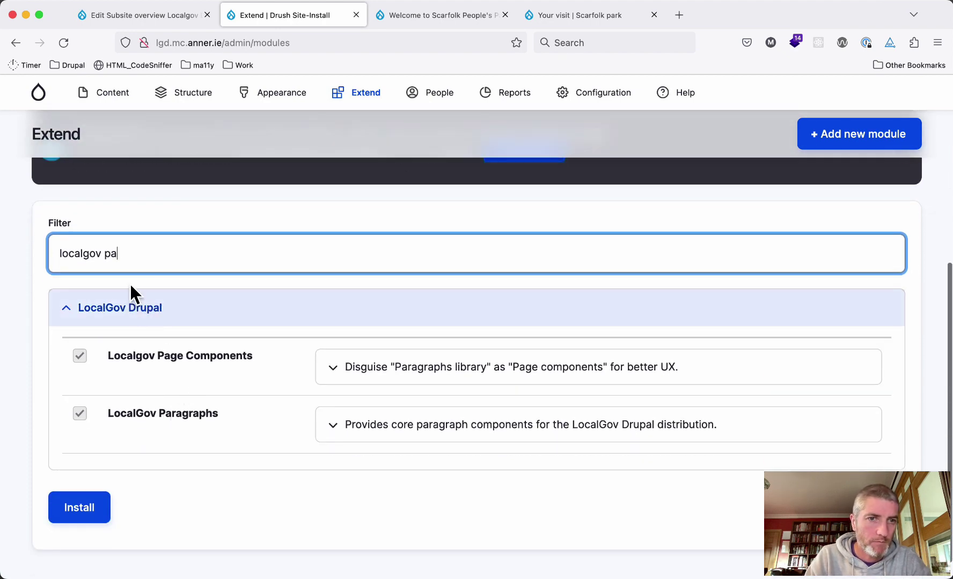
- Filter the modules by "localgov la" instead
{"action": "key", "text": "BackSpace"}
{"action": "key", "text": "BackSpace"}
{"action": "type", "text": "la"}
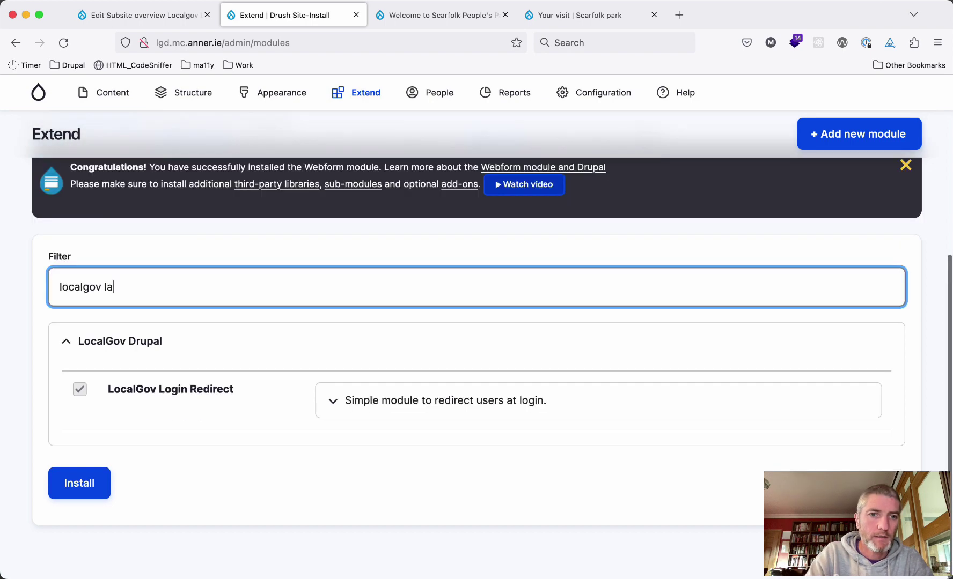
- Filter the module list by "layout" and install the LocalGov Drupal layouts module
{"action": "key", "text": "super+a"}
{"action": "key", "text": "BackSpace"}
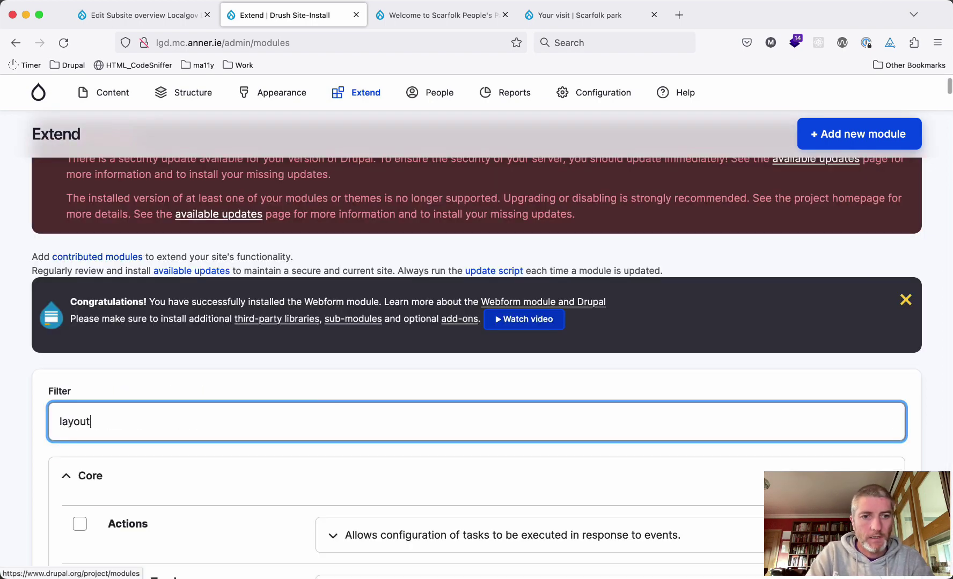
{"action": "scroll", "coordinate": [476, 365], "scroll_direction": "down", "scroll_amount": 8}
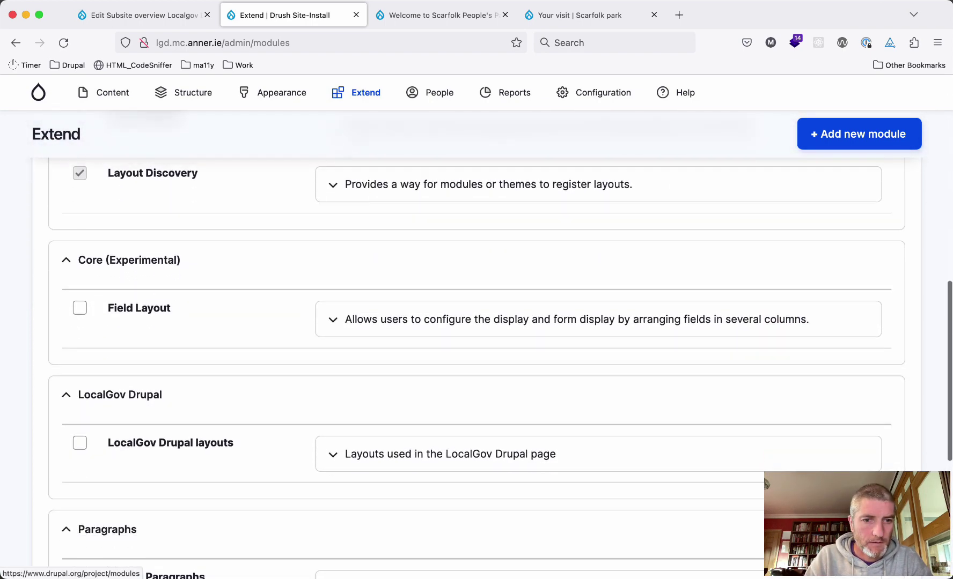
{"action": "scroll", "coordinate": [133, 370], "scroll_direction": "down", "scroll_amount": 3}
{"action": "left_click", "coordinate": [131, 368]}
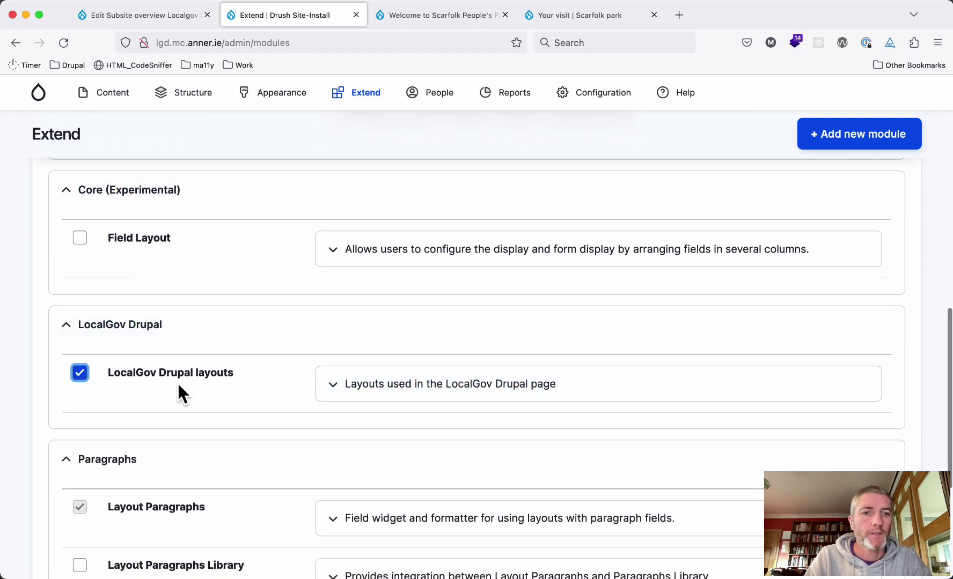
{"action": "scroll", "coordinate": [183, 372], "scroll_direction": "down", "scroll_amount": 5}
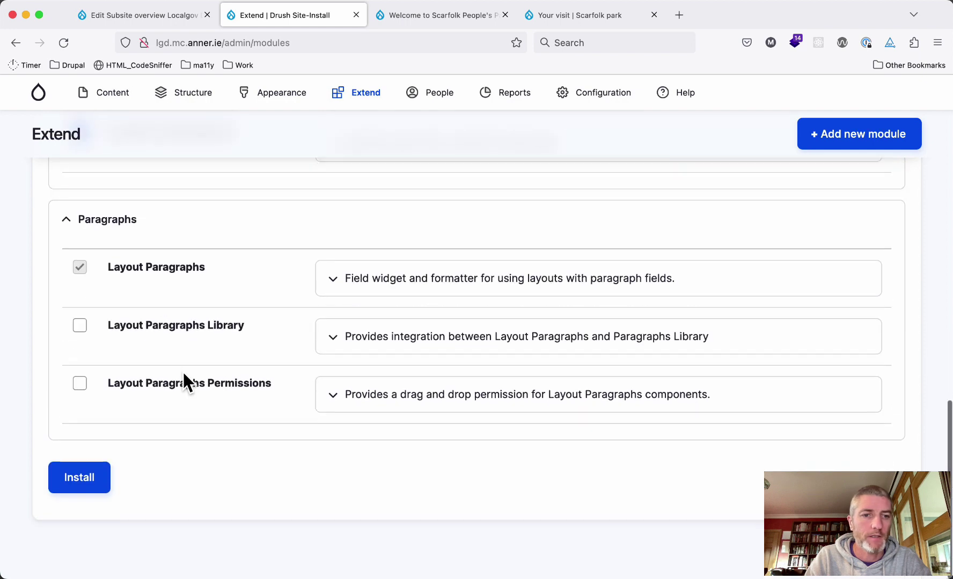
{"action": "left_click", "coordinate": [79, 485]}
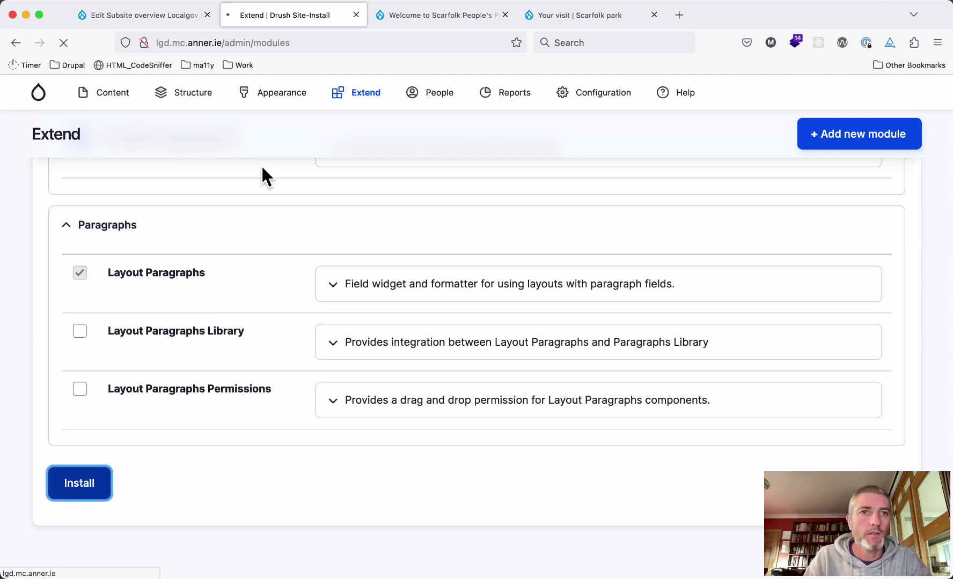
- Open the field management page of the Subsite overview content type in a new browser tab and switch to it
{"action": "mouse_move", "coordinate": [181, 101]}
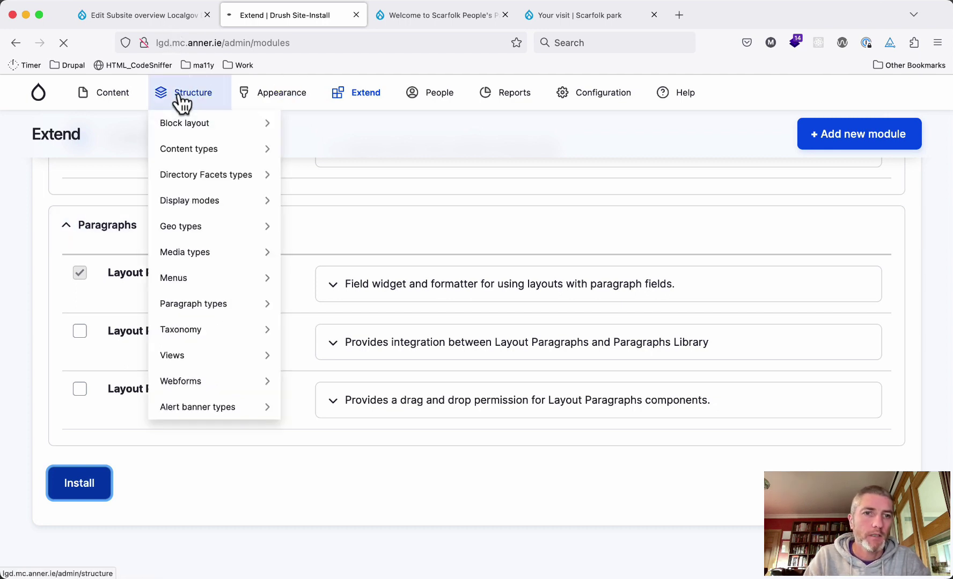
{"action": "mouse_move", "coordinate": [212, 153]}
{"action": "mouse_move", "coordinate": [308, 431]}
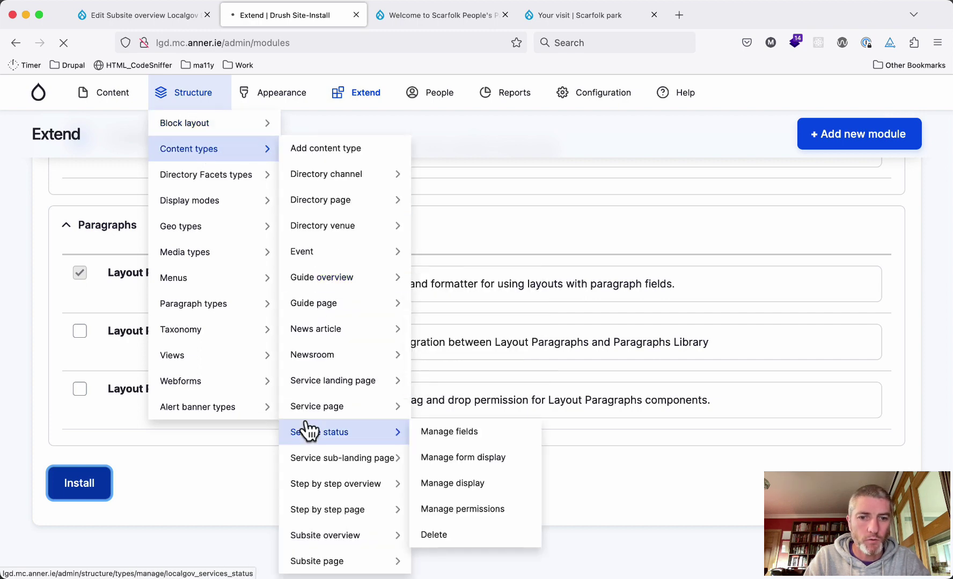
{"action": "mouse_move", "coordinate": [322, 536]}
{"action": "left_click", "coordinate": [434, 536], "text": "super"}
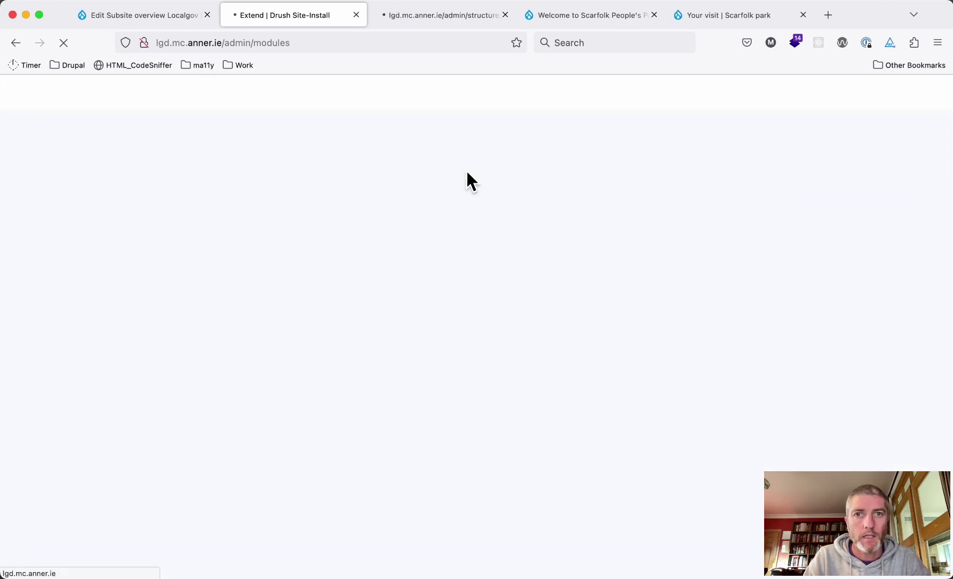
{"action": "left_click", "coordinate": [426, 16]}
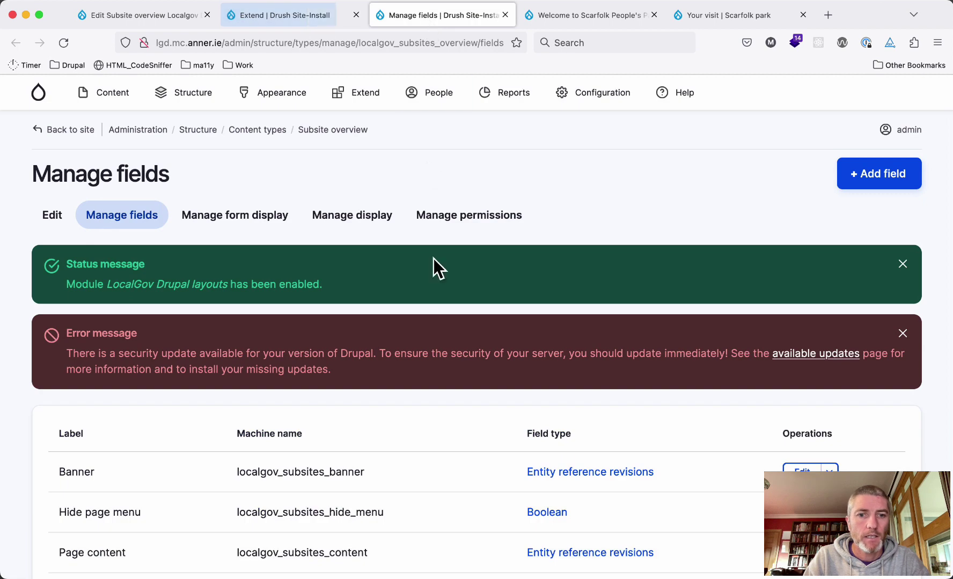
- Open the settings of the Page content field (localgov_subsites_content) for editing
{"action": "scroll", "coordinate": [420, 309], "scroll_direction": "down", "scroll_amount": 5}
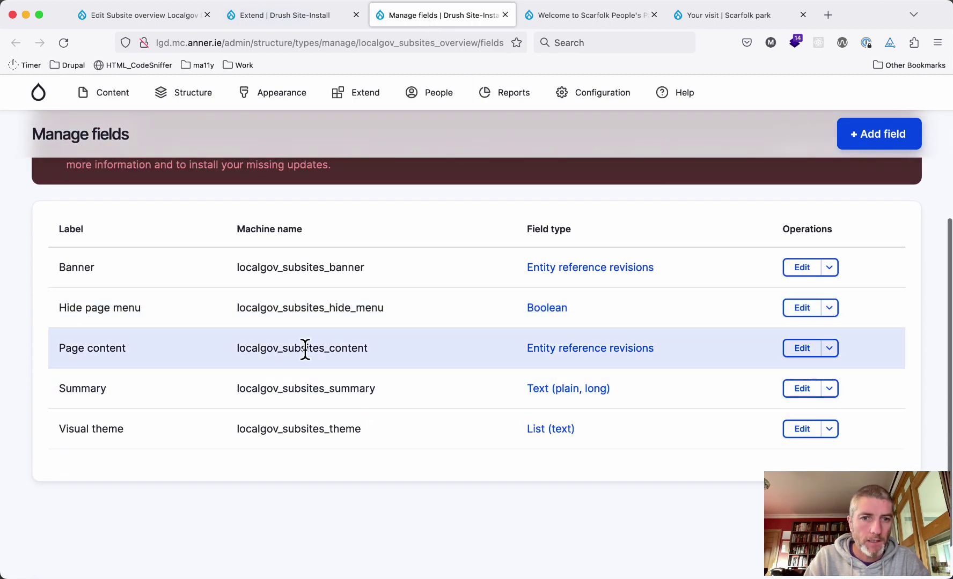
{"action": "double_click", "coordinate": [302, 349]}
{"action": "left_click", "coordinate": [805, 351]}
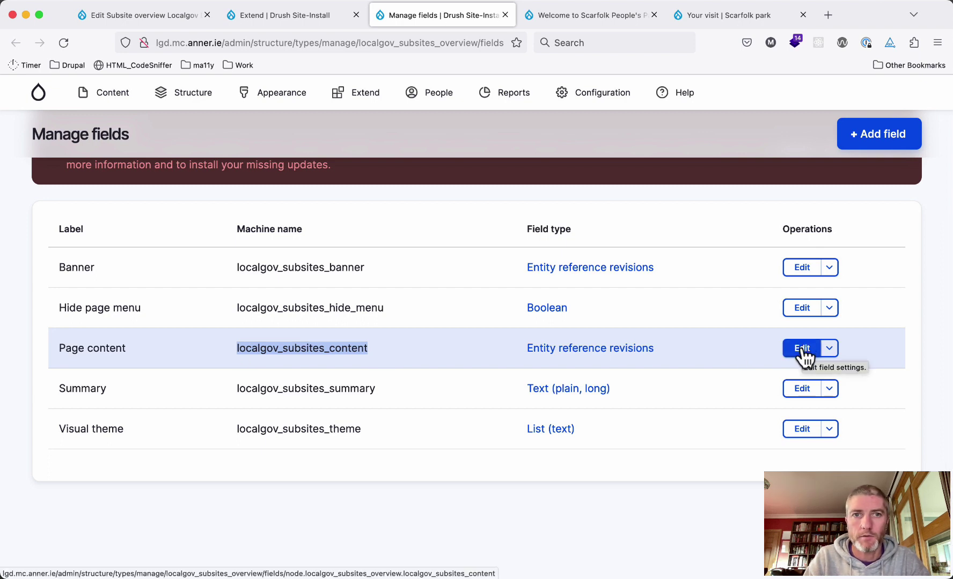
{"action": "left_click", "coordinate": [803, 352]}
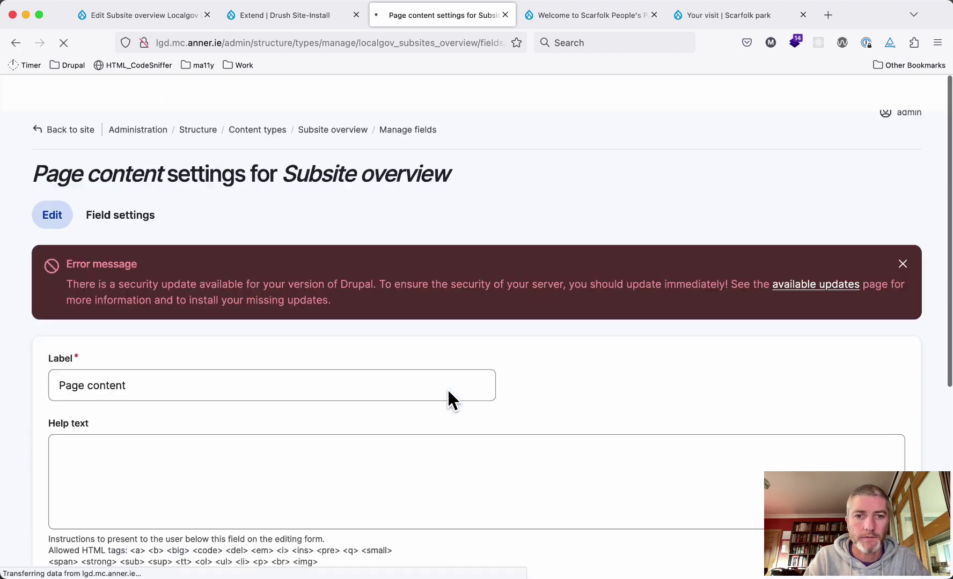
{"action": "scroll", "coordinate": [286, 410], "scroll_direction": "down", "scroll_amount": 4}
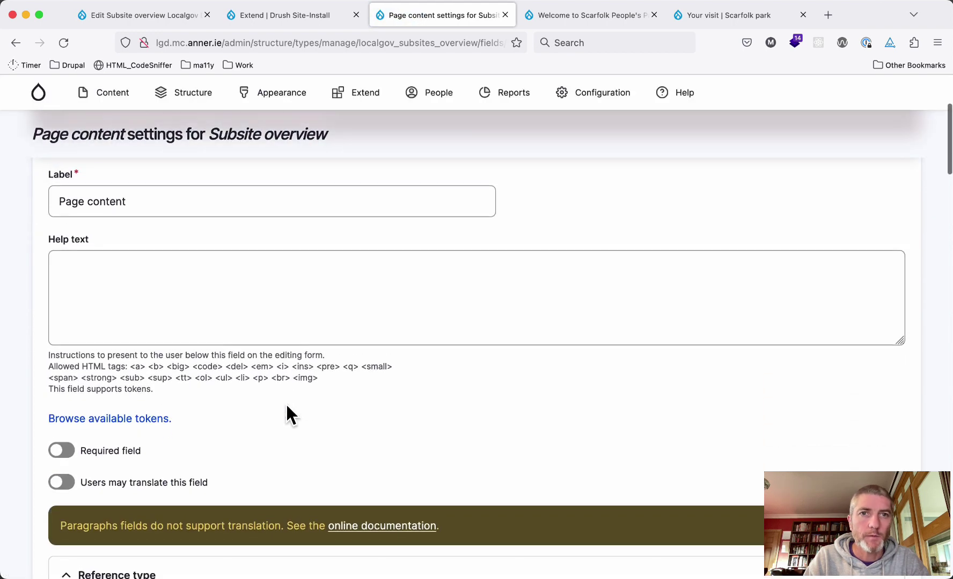
- Return to the module list's browser tab, open the paragraph types there, and find the page section entries with "page s"
{"action": "left_click", "coordinate": [317, 24]}
{"action": "mouse_move", "coordinate": [188, 100]}
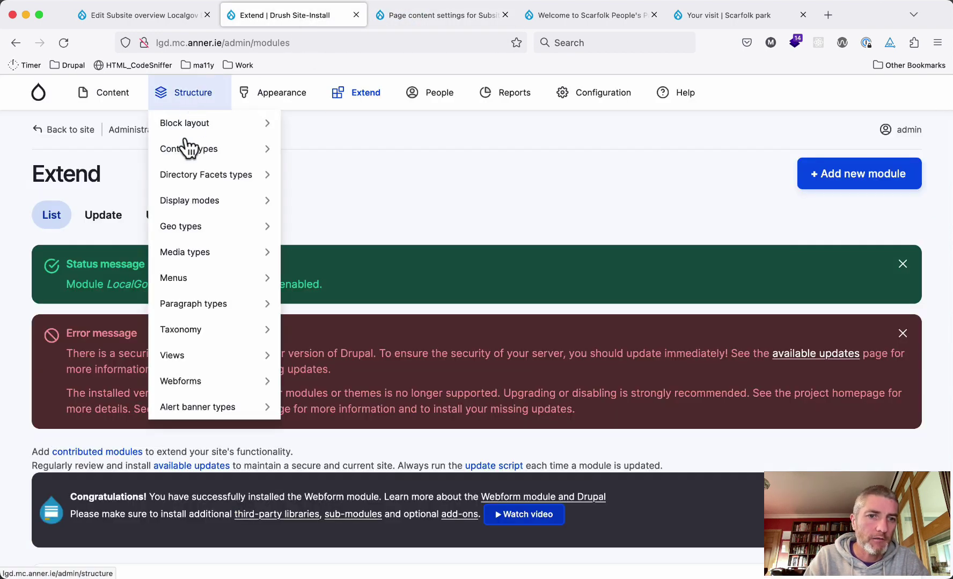
{"action": "left_click", "coordinate": [205, 306]}
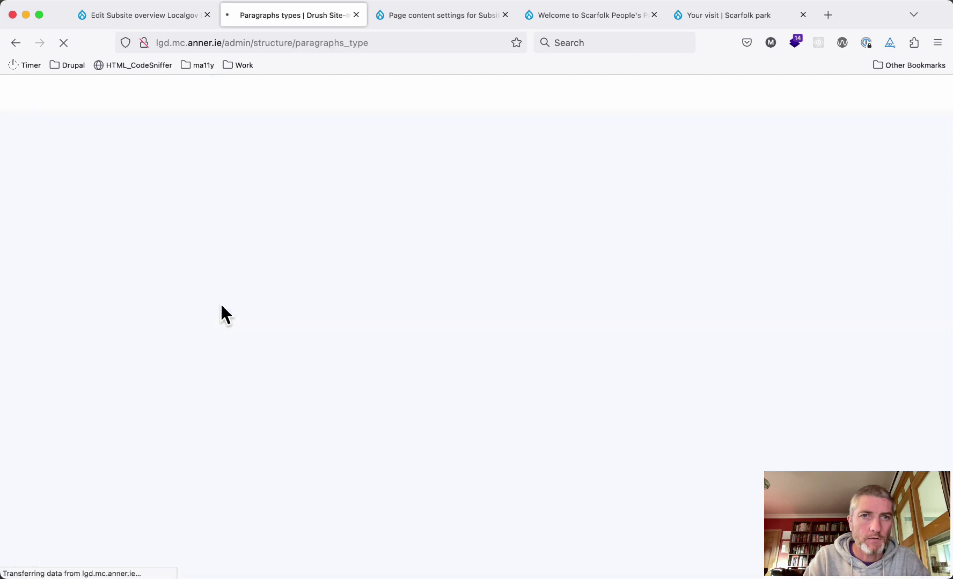
{"action": "key", "text": "super+f"}
{"action": "type", "text": "page s"}
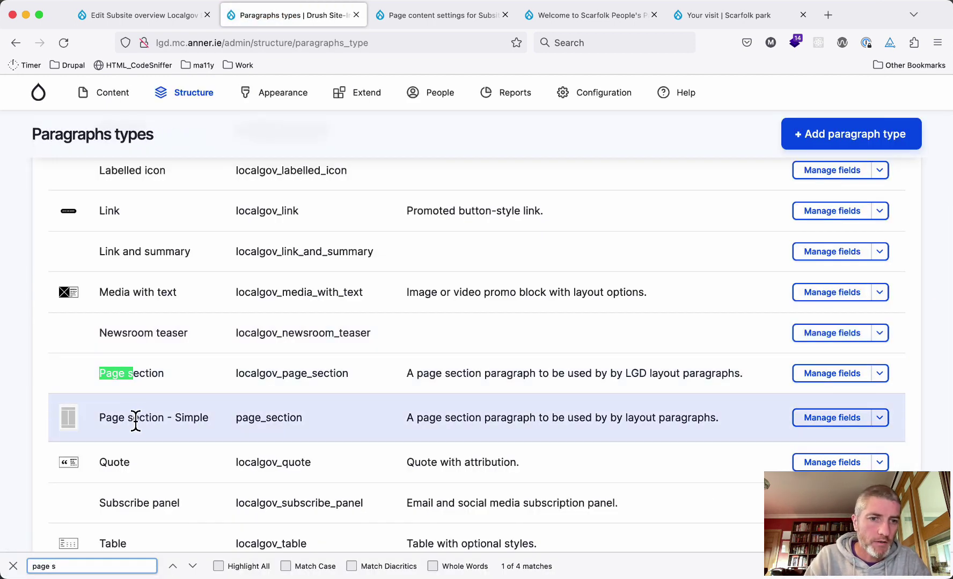
{"action": "triple_click", "coordinate": [132, 418]}
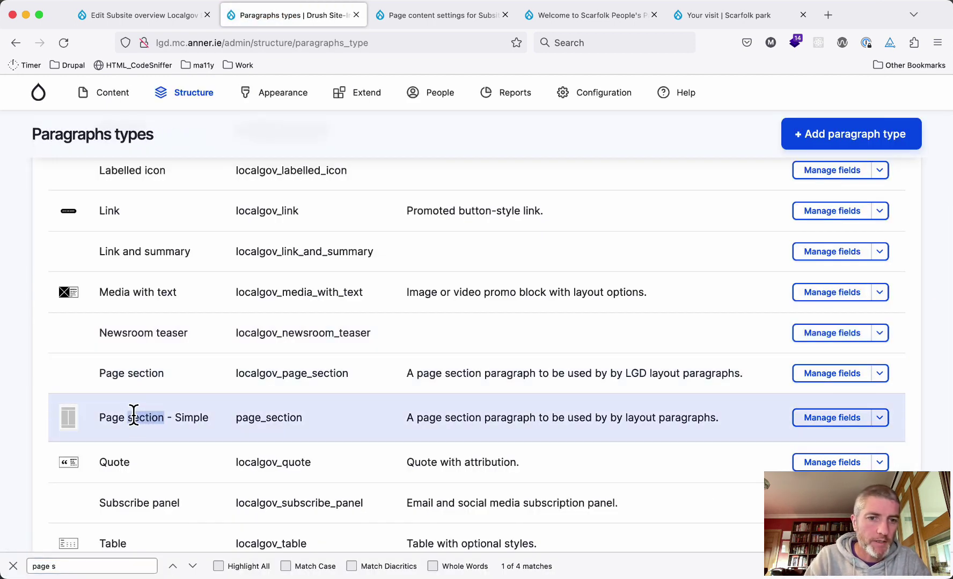
{"action": "left_click", "coordinate": [184, 420]}
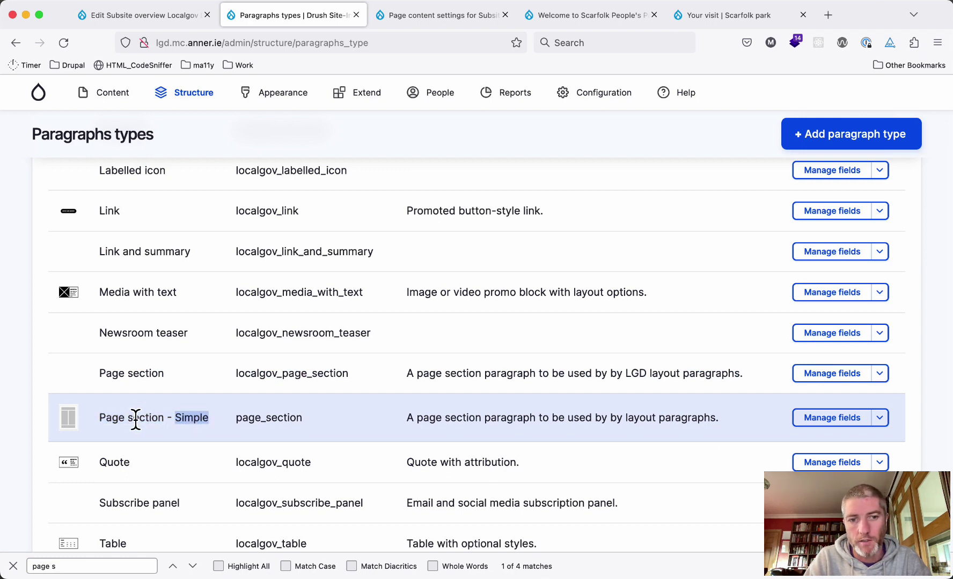
{"action": "left_click_drag", "start_coordinate": [100, 373], "coordinate": [164, 375]}
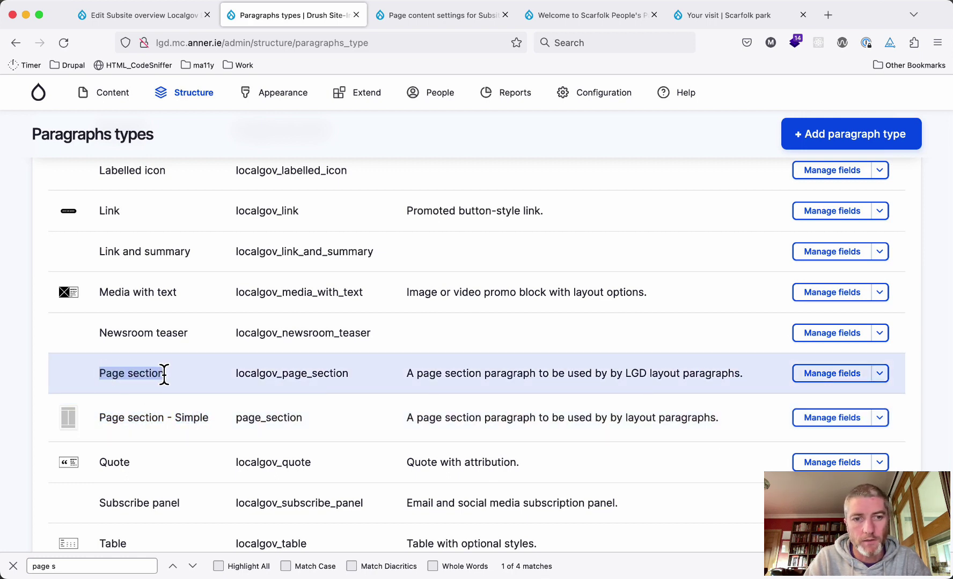
{"action": "left_click", "coordinate": [143, 375]}
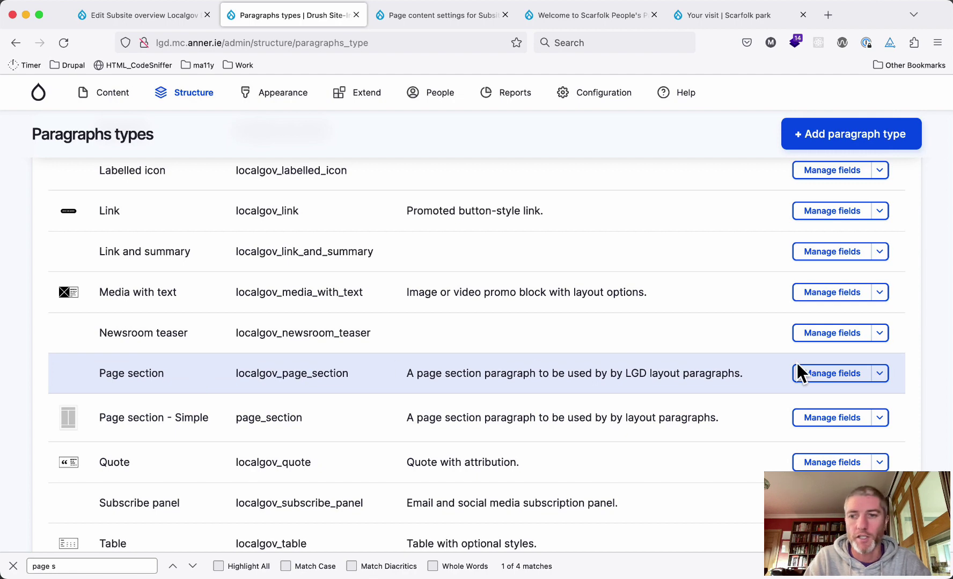
- Change the label of the localgov_page_section paragraph type to "Page section - Advanced" and save it
{"action": "left_click", "coordinate": [880, 373]}
{"action": "left_click", "coordinate": [796, 442]}
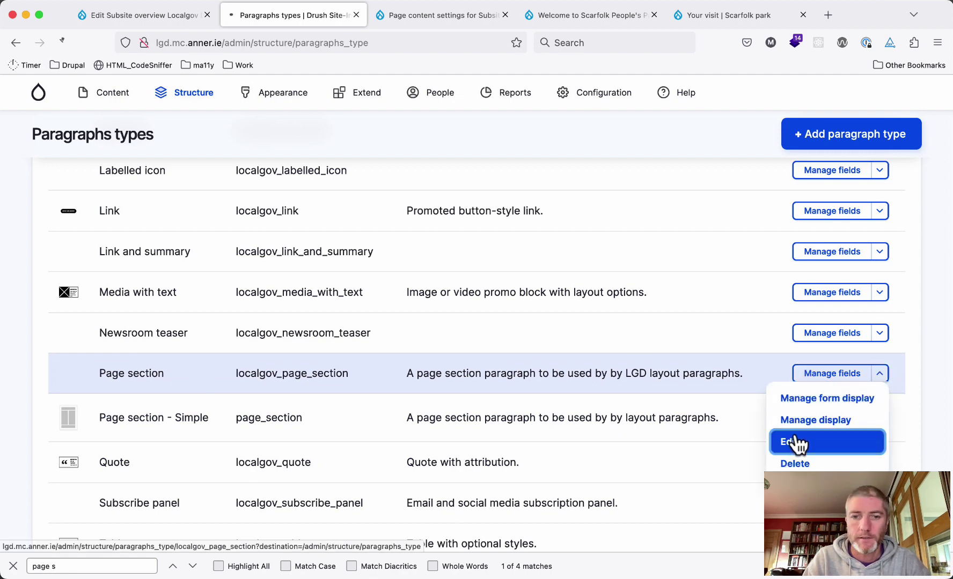
{"action": "left_click", "coordinate": [159, 382]}
{"action": "double_click", "coordinate": [159, 383]}
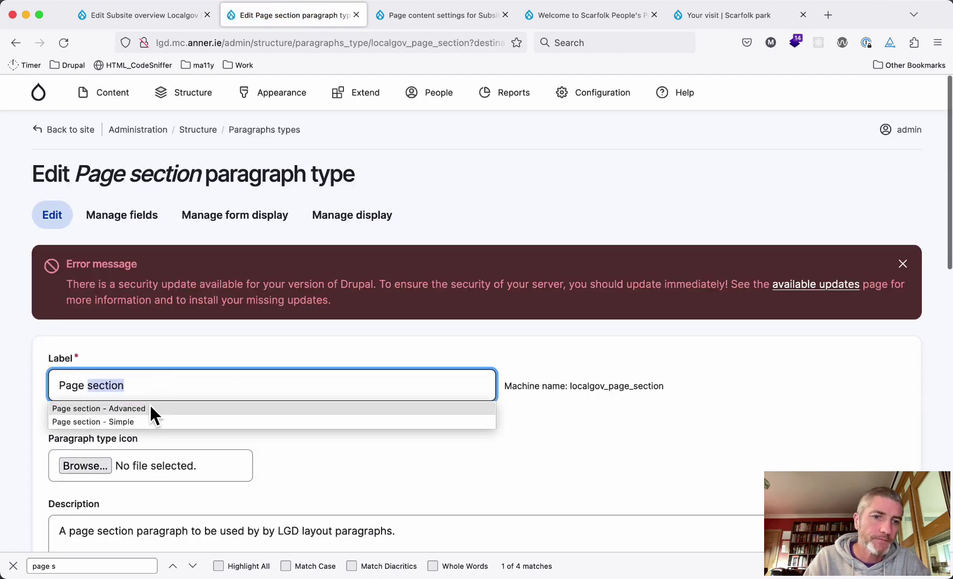
{"action": "left_click", "coordinate": [150, 409]}
{"action": "scroll", "coordinate": [132, 430], "scroll_direction": "down", "scroll_amount": 15}
{"action": "scroll", "coordinate": [86, 451], "scroll_direction": "up", "scroll_amount": 1}
{"action": "left_click", "coordinate": [80, 455]}
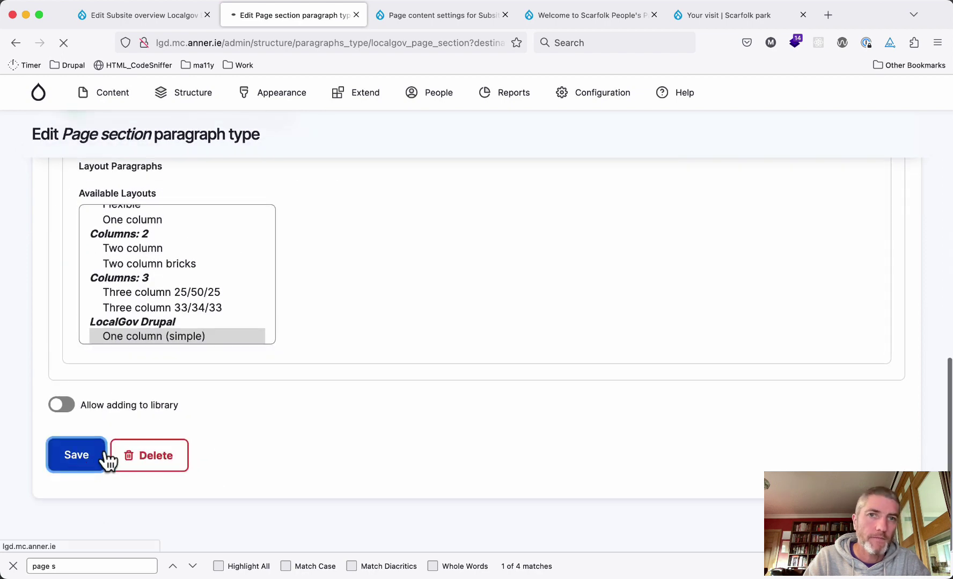
- Allow the Page section paragraph type in the Subsite overview's Page content field, in addition to Page section - Simple, and save the settings
{"action": "left_click", "coordinate": [448, 22]}
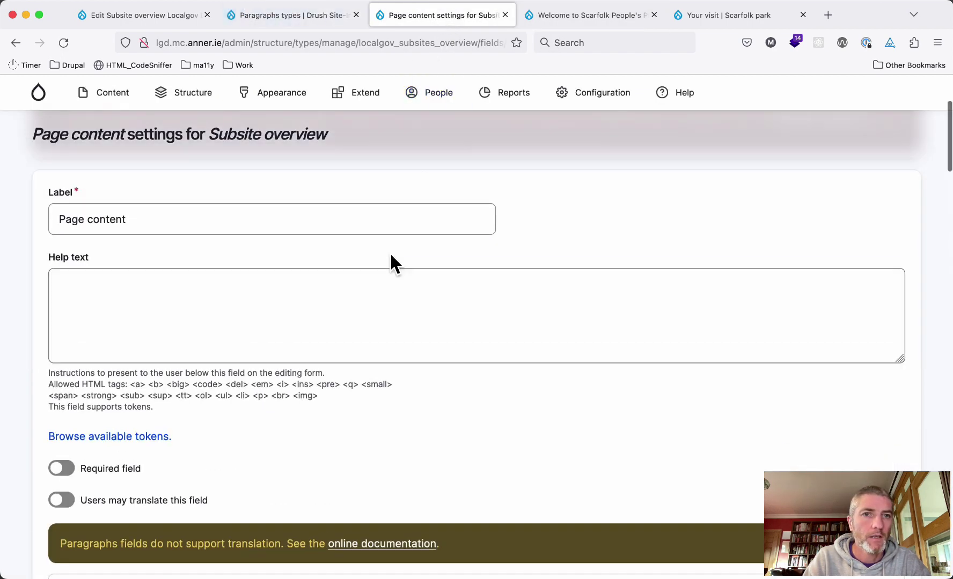
{"action": "scroll", "coordinate": [391, 255], "scroll_direction": "down", "scroll_amount": 5}
{"action": "scroll", "coordinate": [390, 263], "scroll_direction": "down", "scroll_amount": 8}
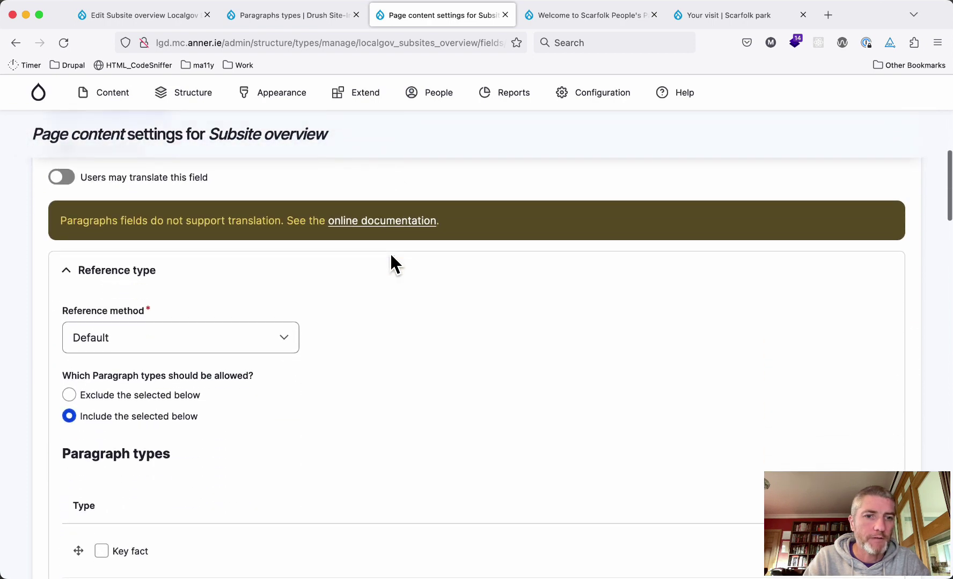
{"action": "scroll", "coordinate": [391, 257], "scroll_direction": "down", "scroll_amount": 20}
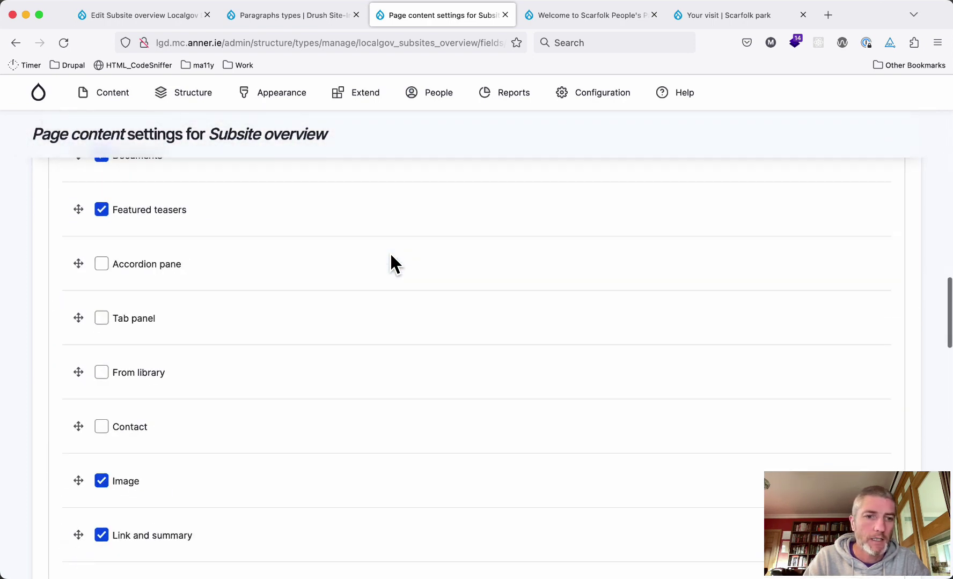
{"action": "scroll", "coordinate": [390, 263], "scroll_direction": "down", "scroll_amount": 9}
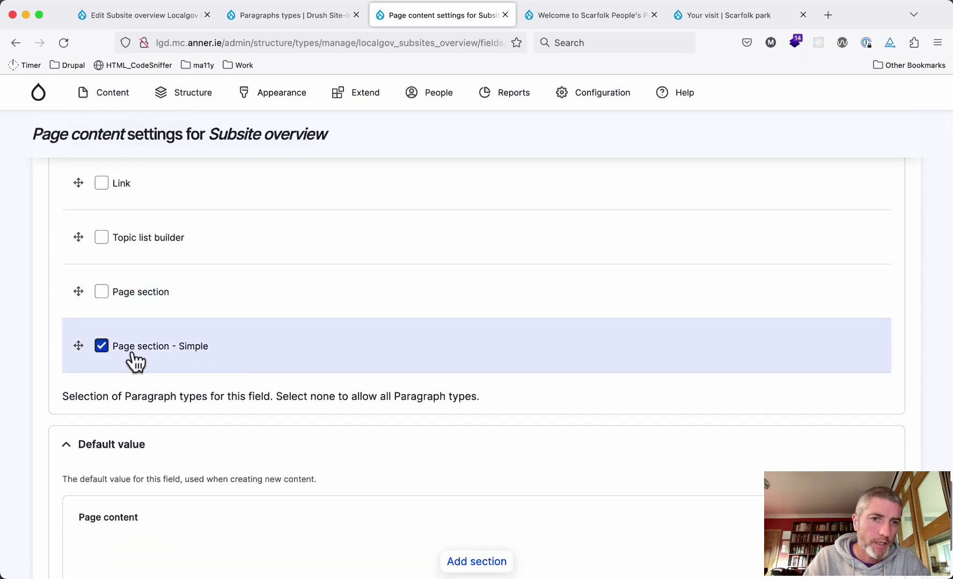
{"action": "left_click", "coordinate": [104, 294]}
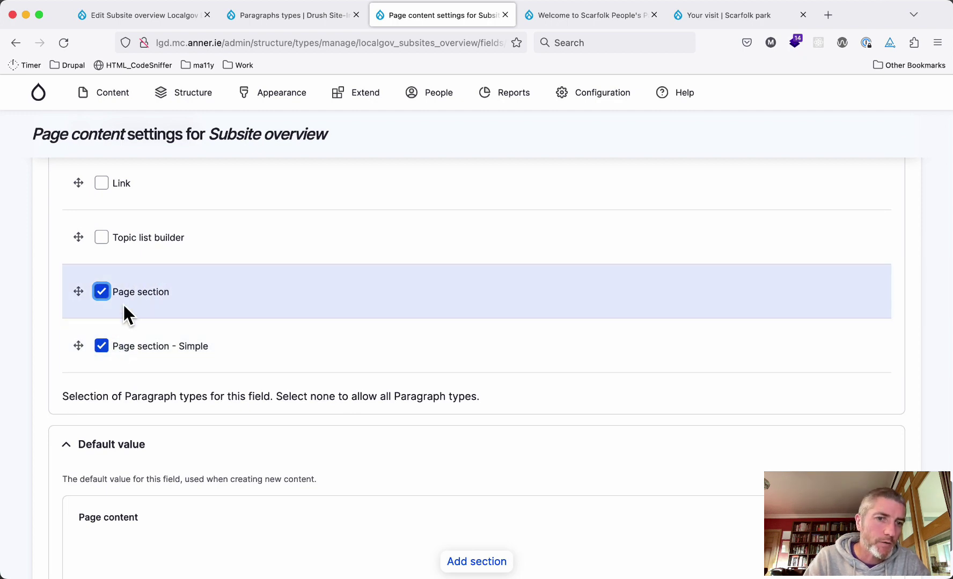
{"action": "scroll", "coordinate": [117, 394], "scroll_direction": "down", "scroll_amount": 3}
{"action": "left_click", "coordinate": [81, 492]}
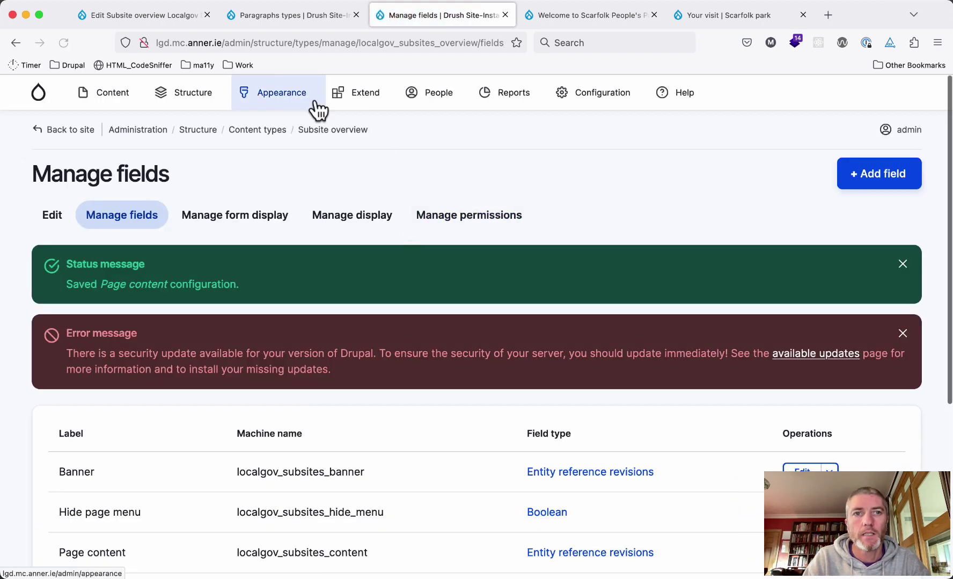
- Return to the subsite overview's edit page and start a Page section - Advanced above the first section, using the Two column (simple) layout
{"action": "left_click", "coordinate": [159, 21]}
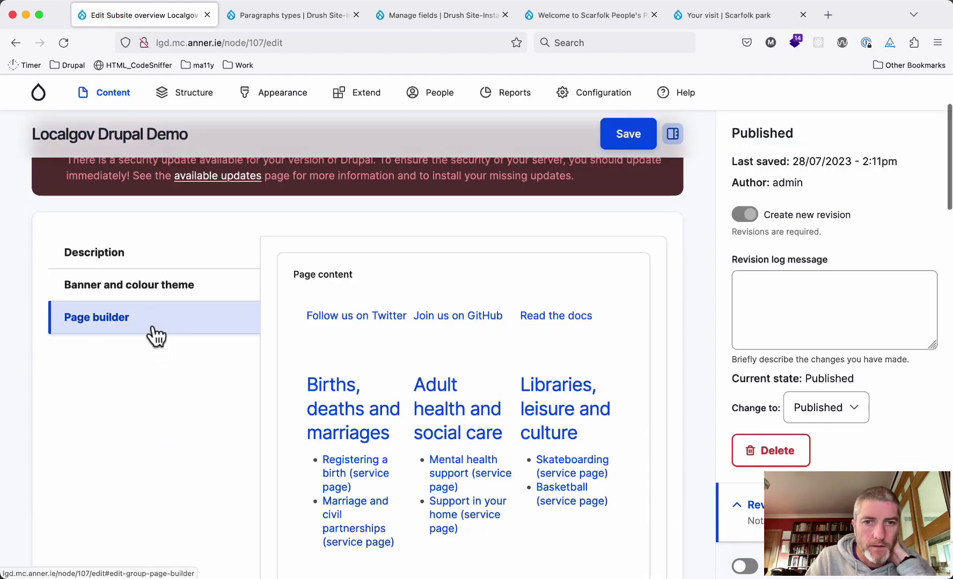
{"action": "mouse_move", "coordinate": [430, 271]}
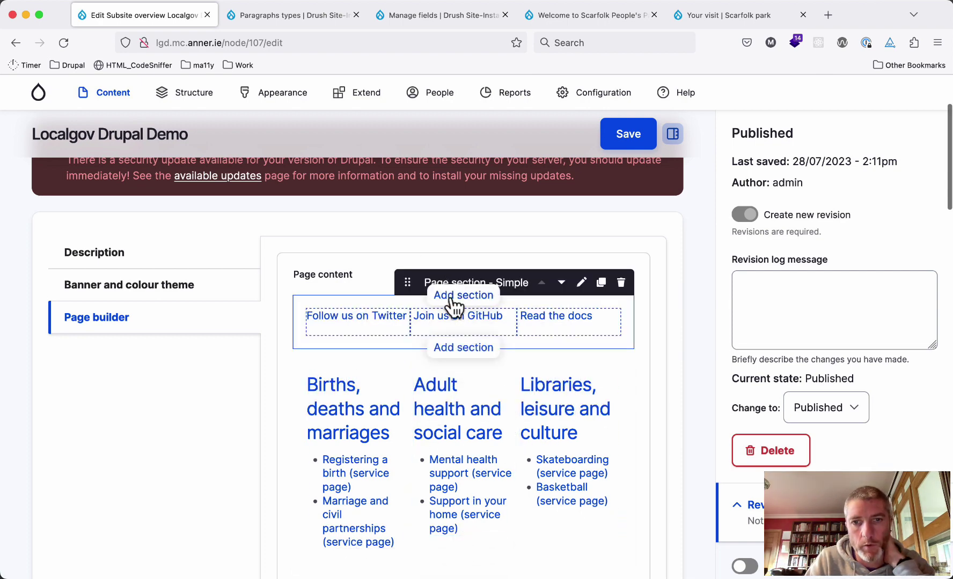
{"action": "left_click", "coordinate": [459, 295]}
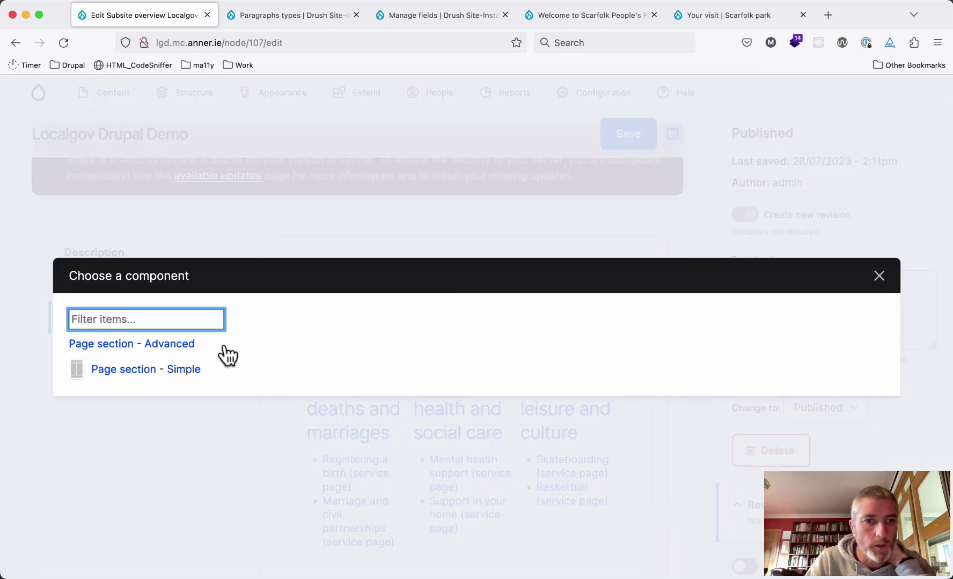
{"action": "left_click", "coordinate": [161, 346]}
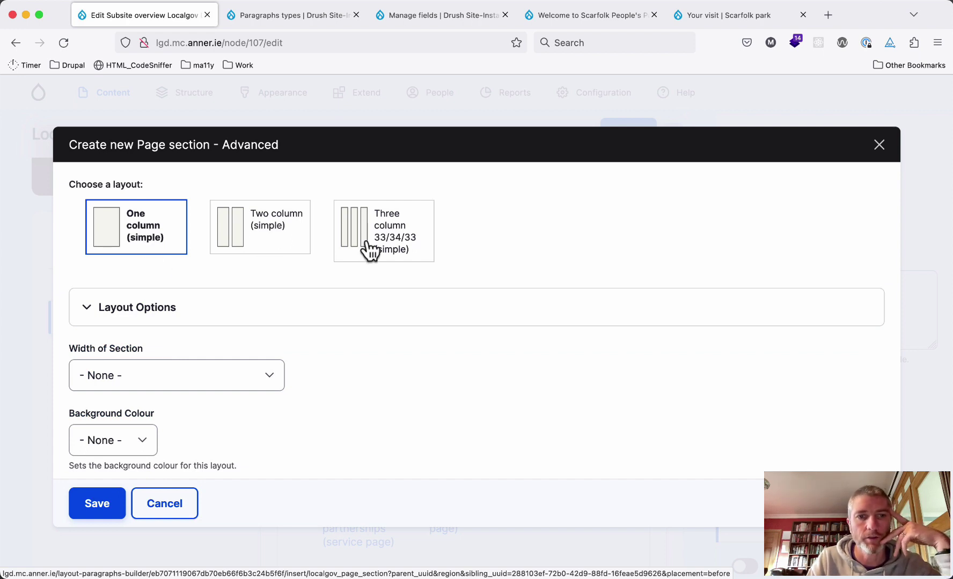
{"action": "left_click", "coordinate": [240, 244]}
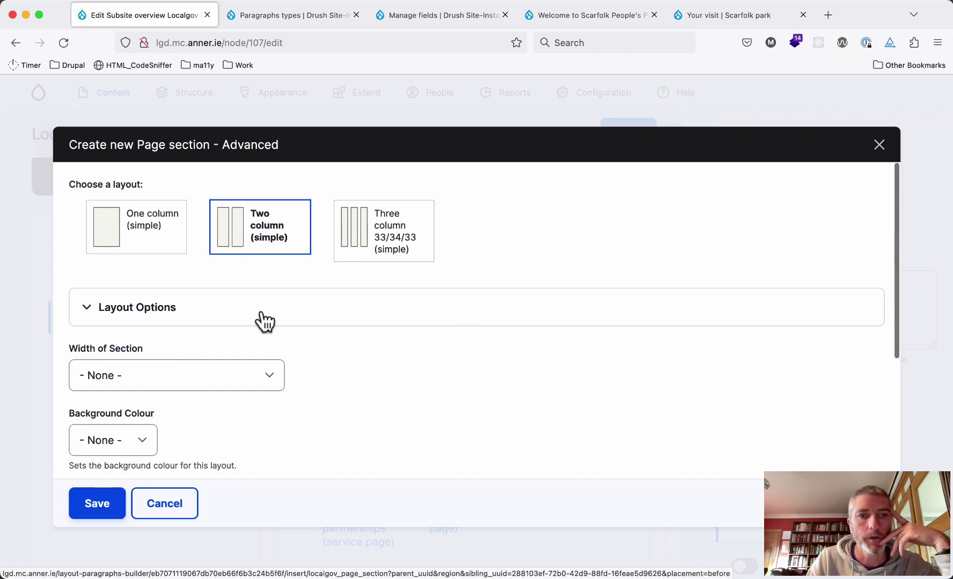
- Set the new section's width to "Full width, with content contained" and its background colour to Accent
{"action": "left_click", "coordinate": [183, 324]}
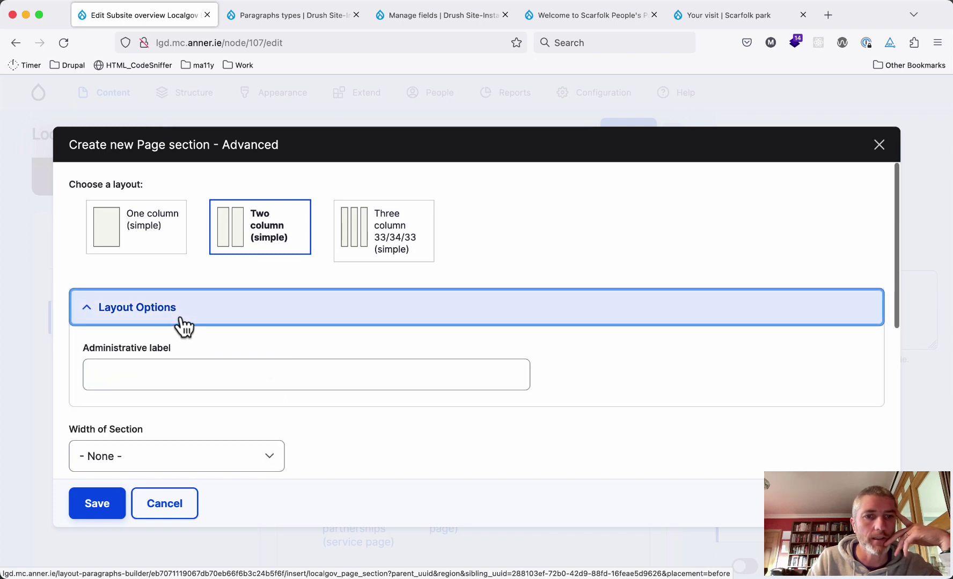
{"action": "left_click", "coordinate": [183, 324]}
{"action": "scroll", "coordinate": [184, 325], "scroll_direction": "down", "scroll_amount": 3}
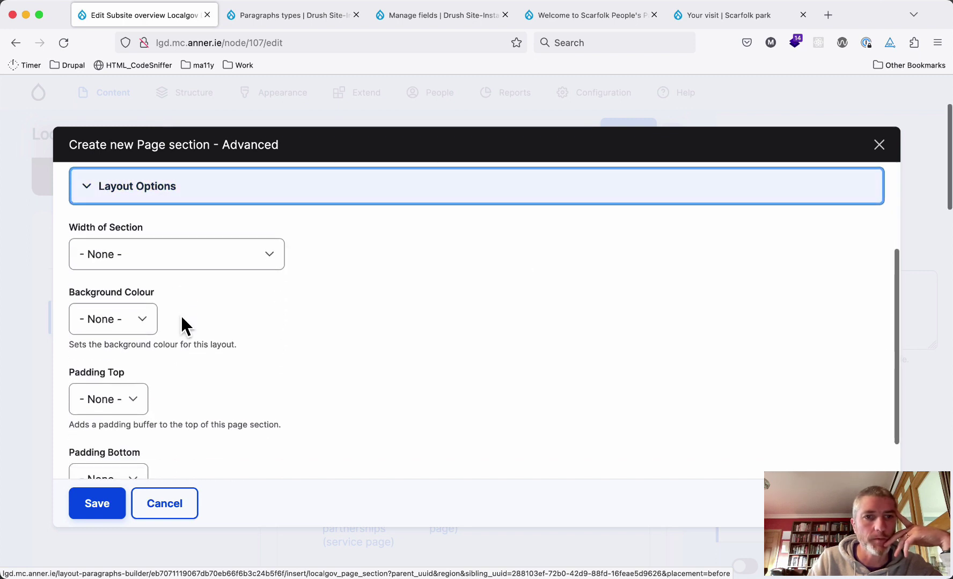
{"action": "left_click", "coordinate": [167, 261]}
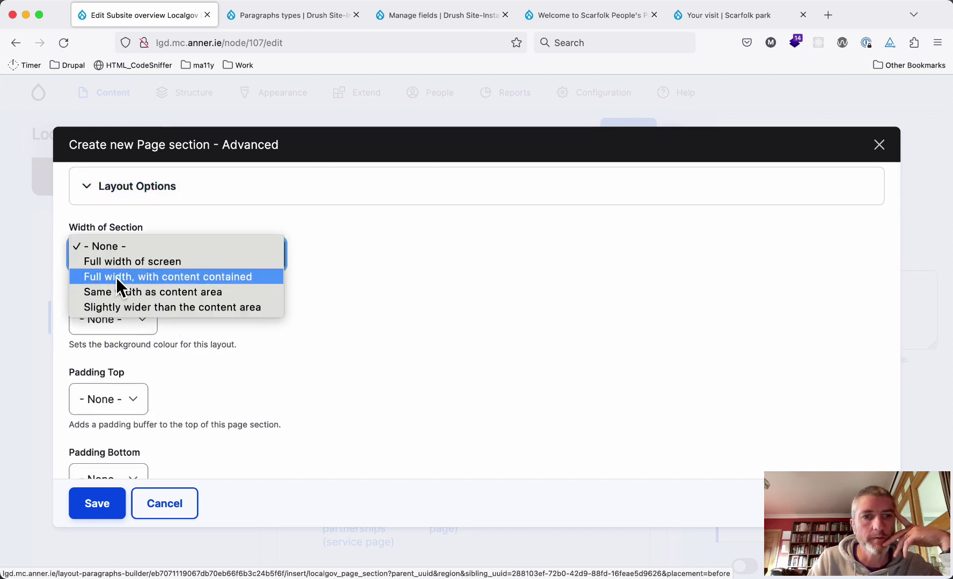
{"action": "left_click", "coordinate": [196, 276]}
{"action": "left_click", "coordinate": [141, 318]}
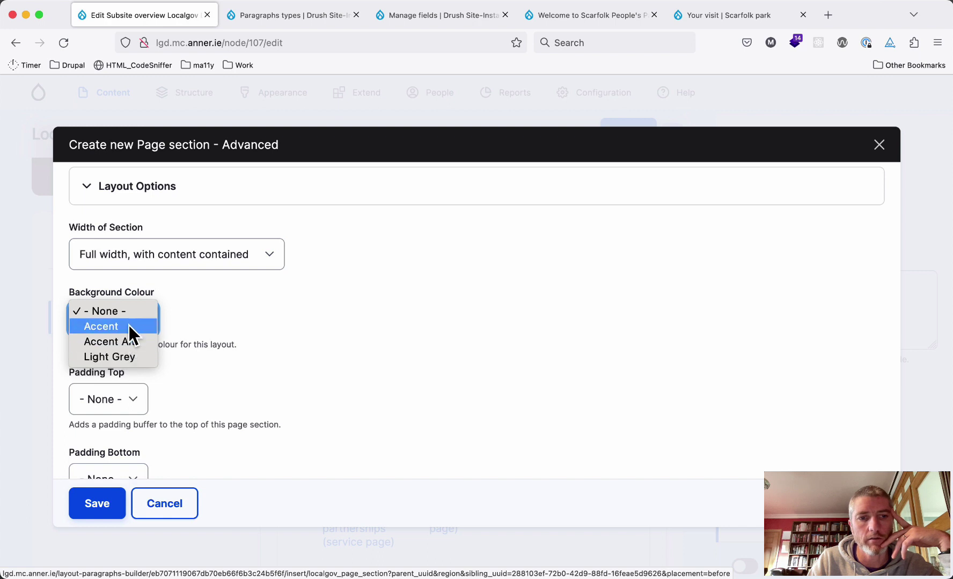
{"action": "left_click", "coordinate": [127, 326]}
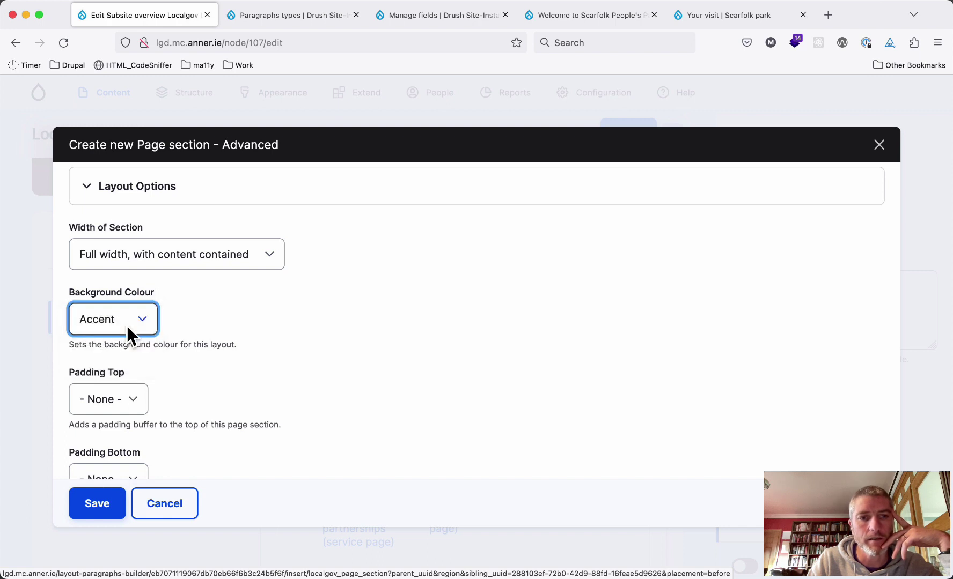
- Set the section's top and bottom padding to Medium and save the section
{"action": "scroll", "coordinate": [177, 331], "scroll_direction": "down", "scroll_amount": 2}
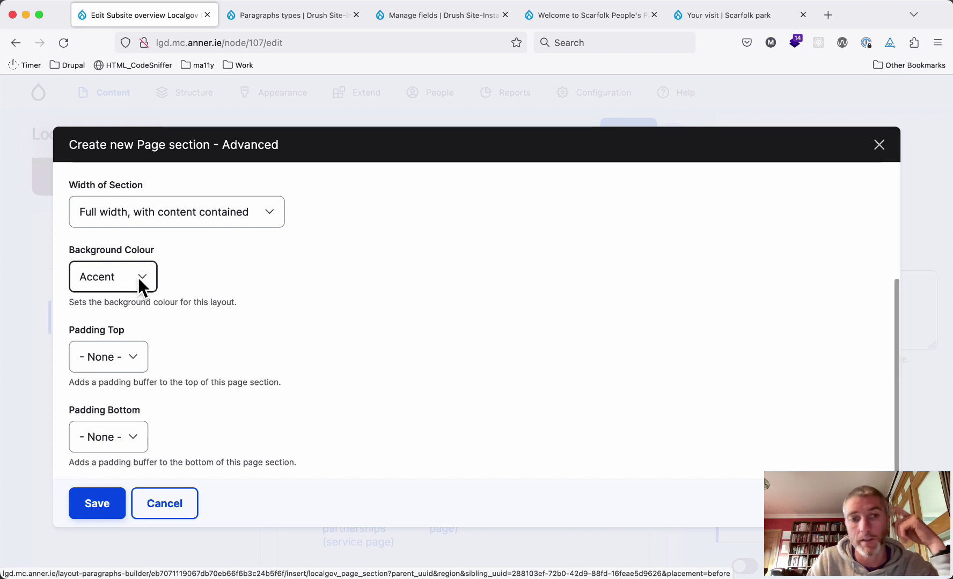
{"action": "left_click", "coordinate": [117, 351]}
{"action": "left_click", "coordinate": [115, 381]}
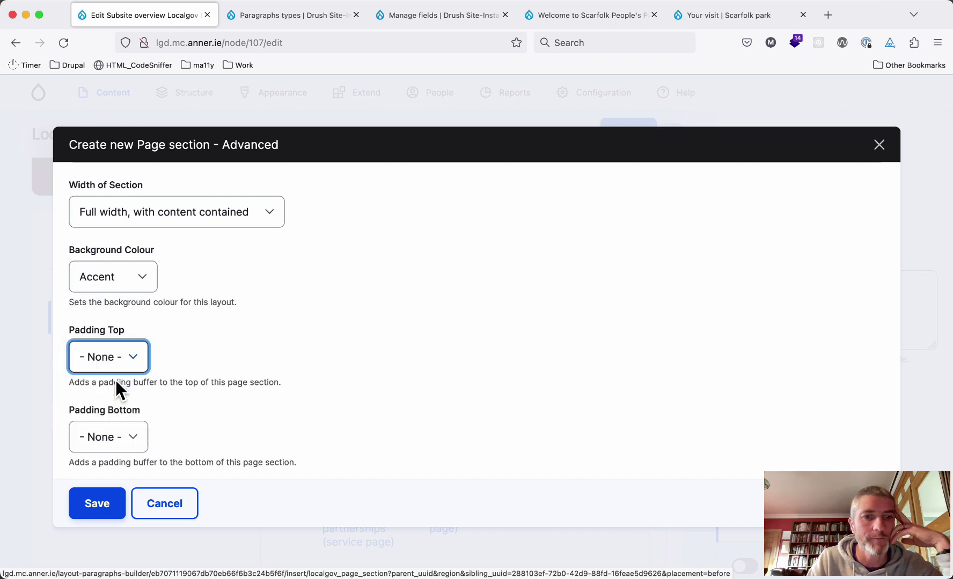
{"action": "left_click", "coordinate": [110, 430]}
{"action": "left_click", "coordinate": [113, 459]}
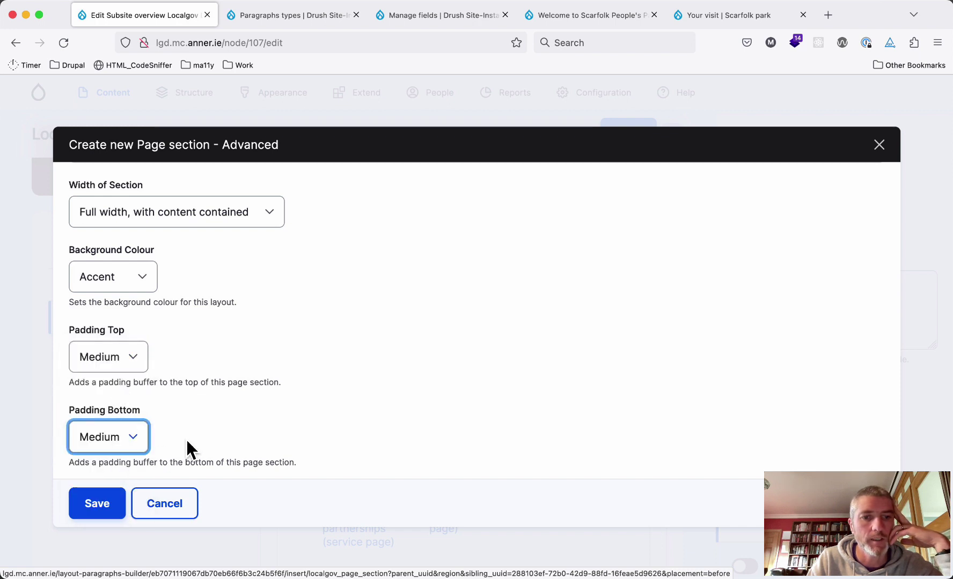
{"action": "scroll", "coordinate": [187, 440], "scroll_direction": "down", "scroll_amount": 1}
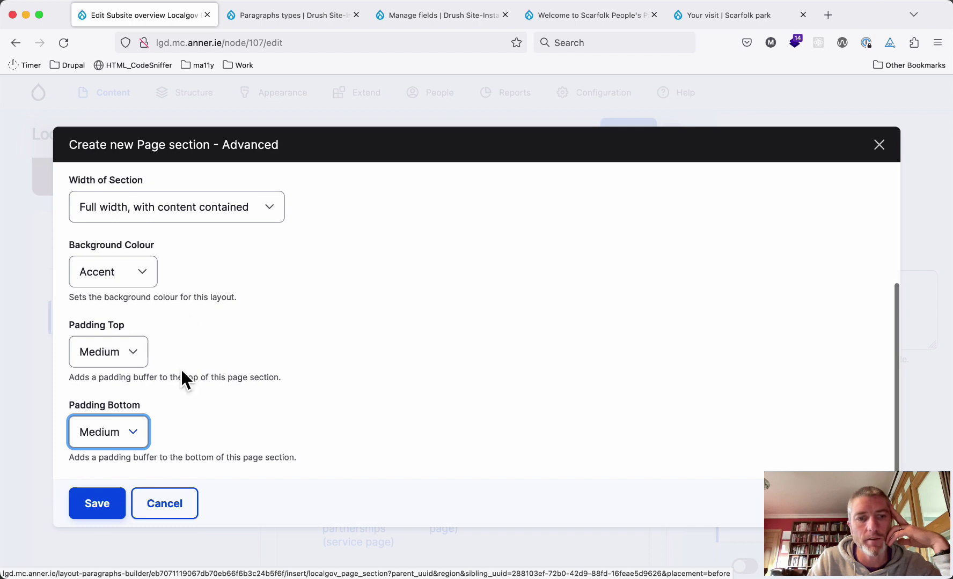
{"action": "left_click", "coordinate": [102, 509]}
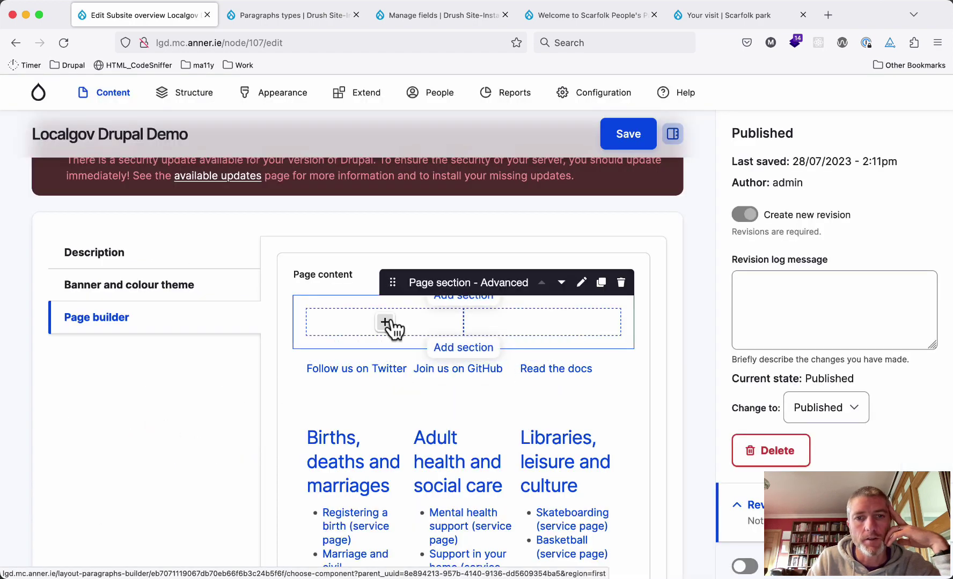
- Add a Text component with a placeholder paragraph starting "Sed posuere consectetur est at lobortis" to the new section's first column and save it
{"action": "type", "text": "tex"}
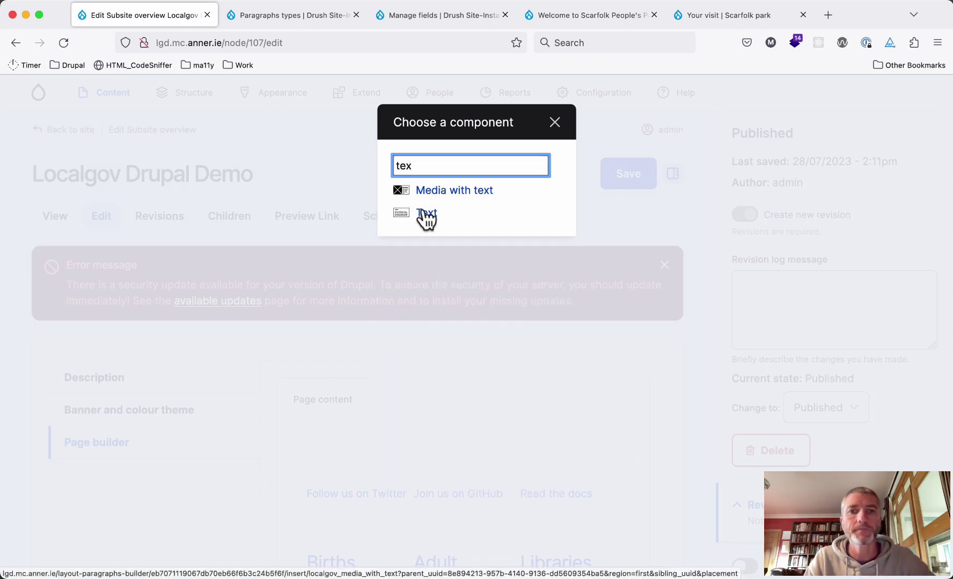
{"action": "left_click", "coordinate": [427, 214]}
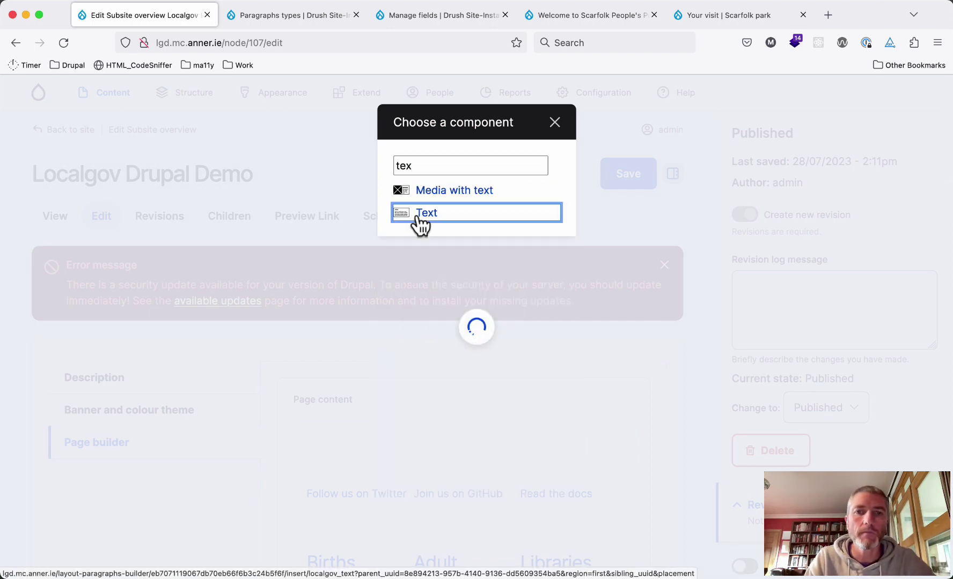
{"action": "left_click", "coordinate": [721, 2]}
{"action": "left_click", "coordinate": [734, 77]}
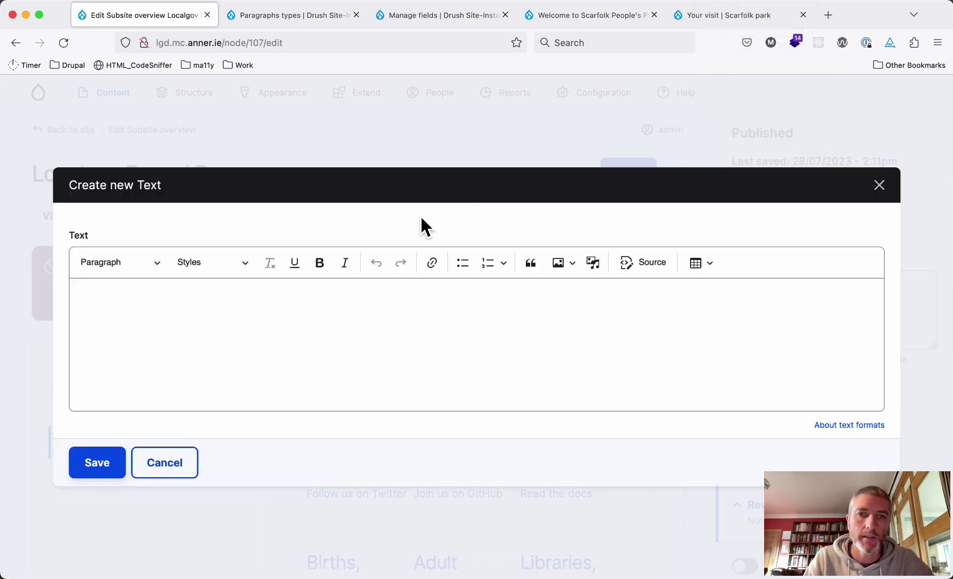
{"action": "left_click", "coordinate": [286, 342]}
{"action": "type", "text": "Sed posuere consectetur est at lobortis. Praesent commodo cursus magna, vel scelerisque nisl consectetur et. Aenean eu leo quam. Pellentesque ornare sem lacinia quam venenatis vestibulum. Sed posuere consectetur est at lobortis. Integer posuere erat a ante venenatis dapibus posuere velit aliquet."}
{"action": "left_click", "coordinate": [94, 465]}
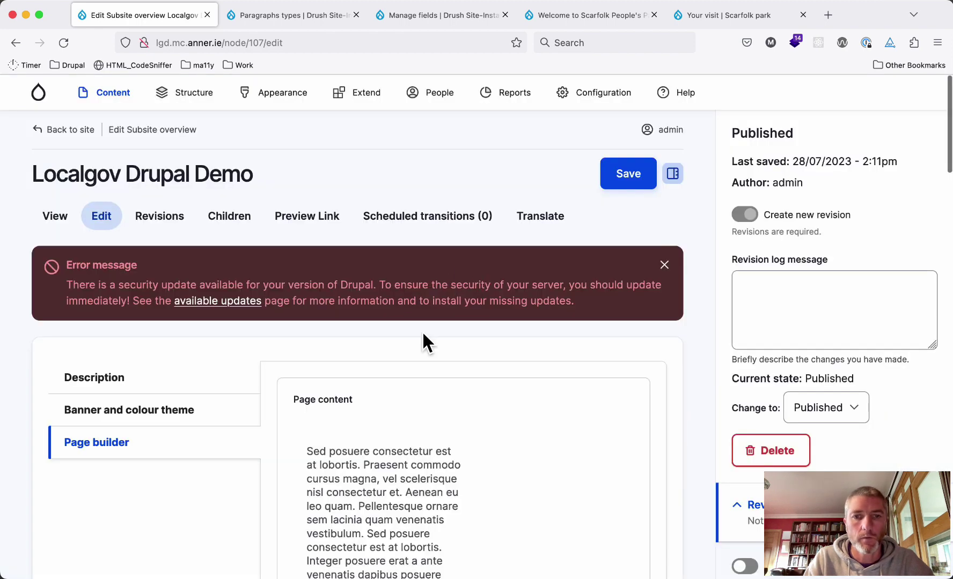
- Add a Quote component to the second column with the same "Sed posuere consectetur" placeholder text and the author's full name, and save it
{"action": "left_click", "coordinate": [541, 449]}
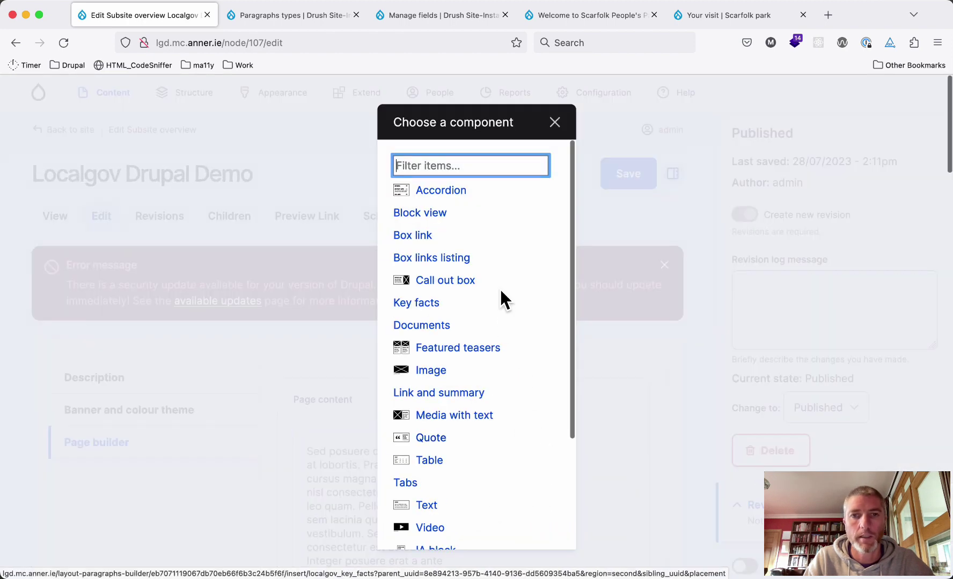
{"action": "type", "text": "quo"}
{"action": "left_click", "coordinate": [440, 190]}
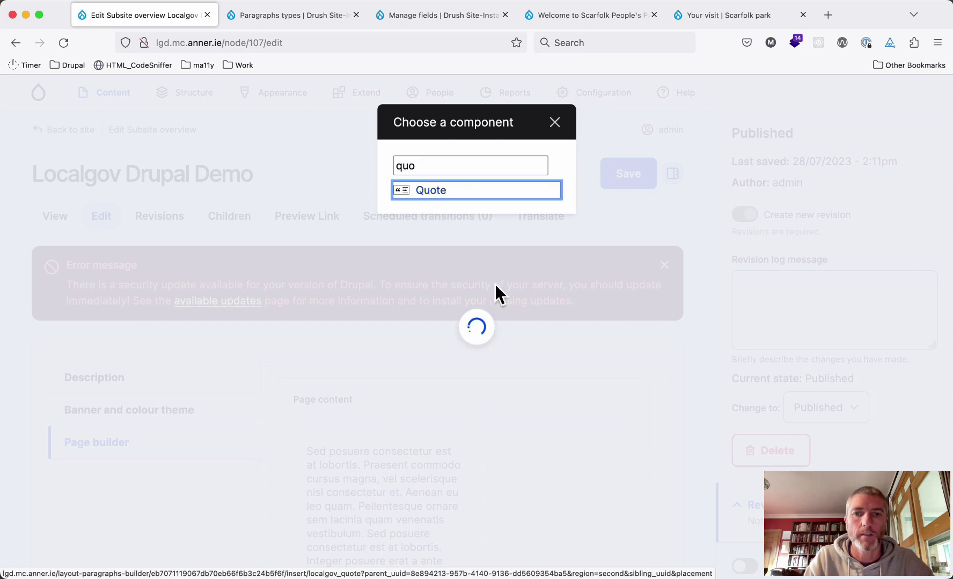
{"action": "type", "text": "Sed posuere consectetur est at lobortis. Praesent commodo cursus magna, vel scelerisque nisl consectetur et. Aenean eu leo quam. Pellentesque ornare sem lacinia quam venenatis vestibulum. Sed posuere consectetur est at lobortis. Integer posuere erat a ante venenatis dapibus posuere velit aliquet."}
{"action": "left_click", "coordinate": [192, 400]}
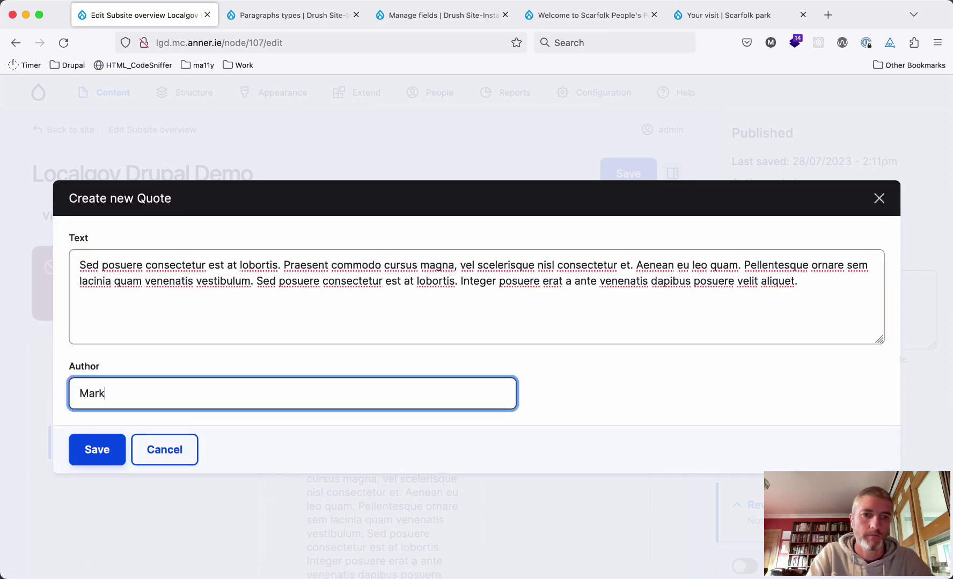
{"action": "type", "text": "Mark Conroy"}
{"action": "left_click", "coordinate": [99, 452]}
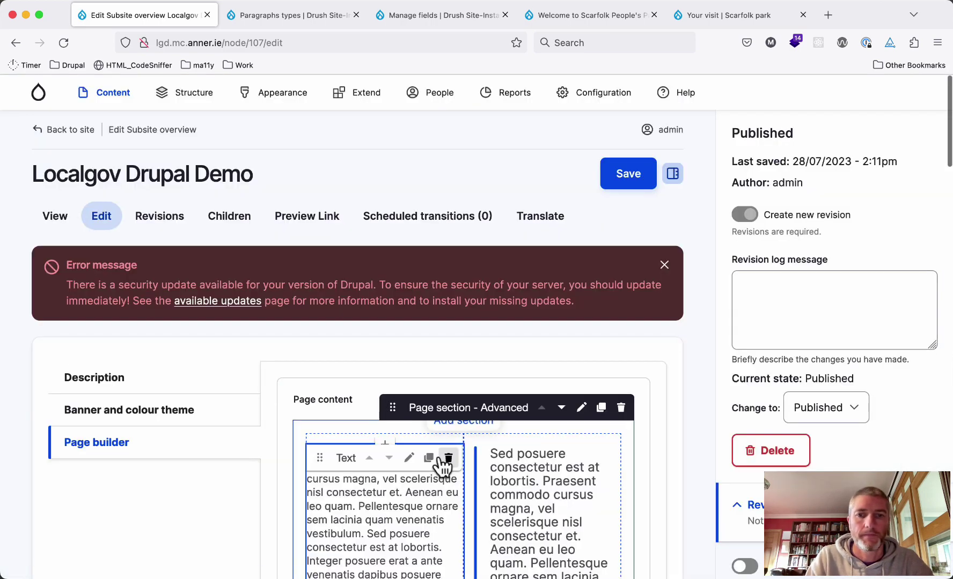
- Start a one-column Page section - Advanced below the two-column one, with width "Same width as content area" and background colour Accent Alt
{"action": "scroll", "coordinate": [404, 377], "scroll_direction": "down", "scroll_amount": 6}
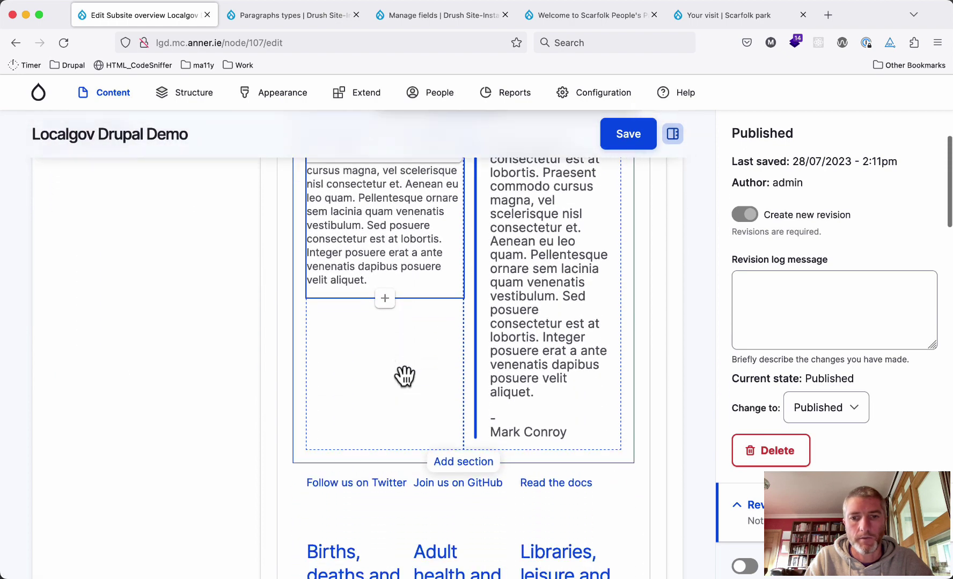
{"action": "left_click", "coordinate": [461, 455]}
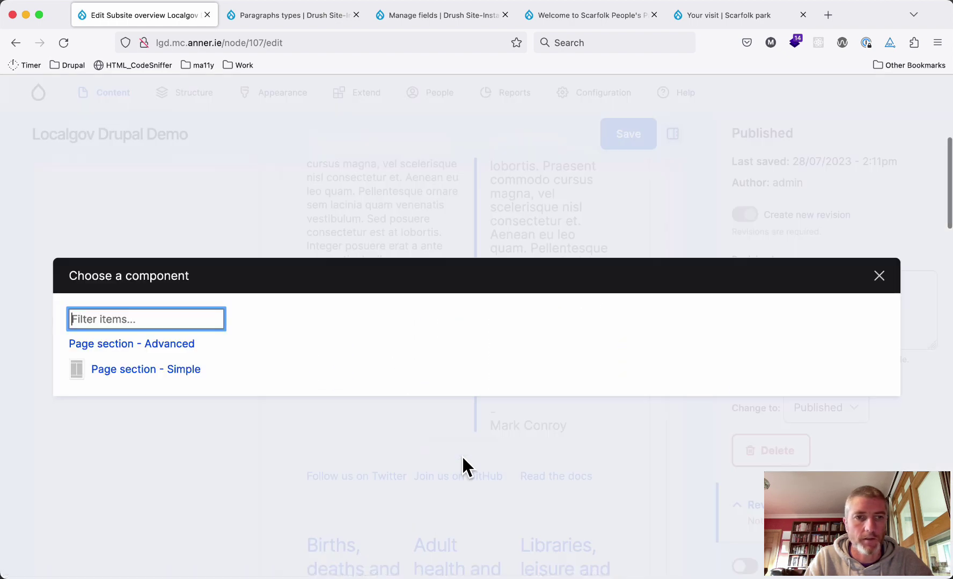
{"action": "left_click", "coordinate": [155, 345]}
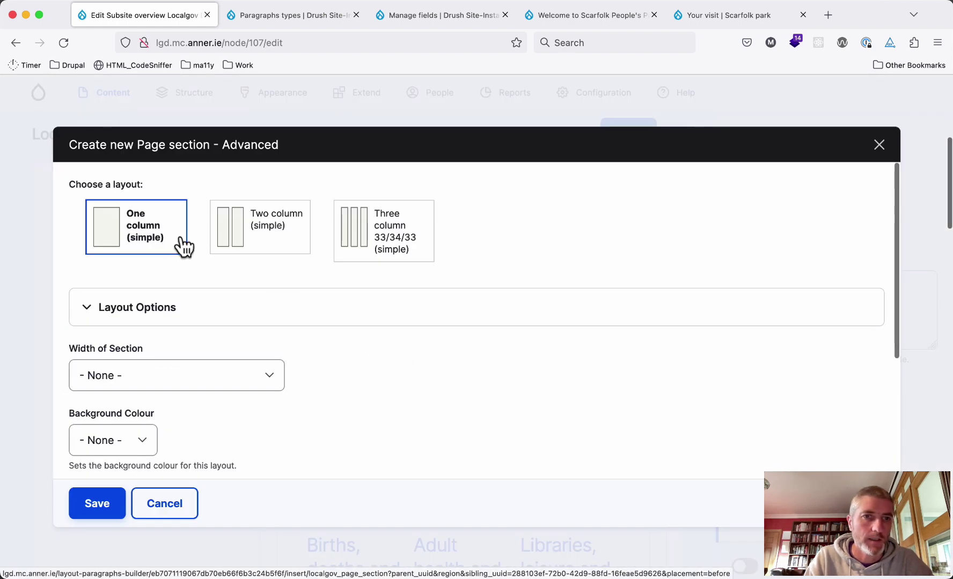
{"action": "left_click", "coordinate": [198, 377]}
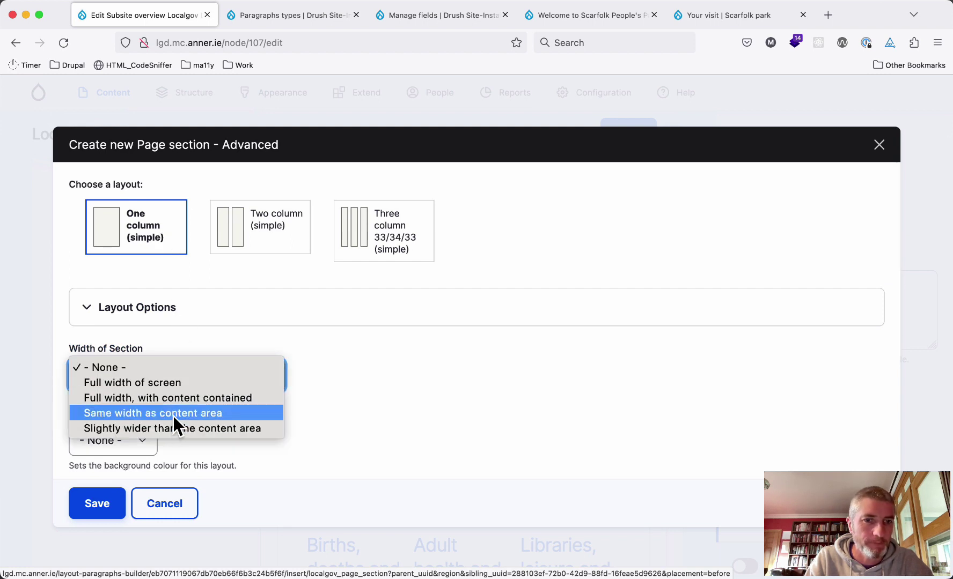
{"action": "left_click", "coordinate": [192, 413]}
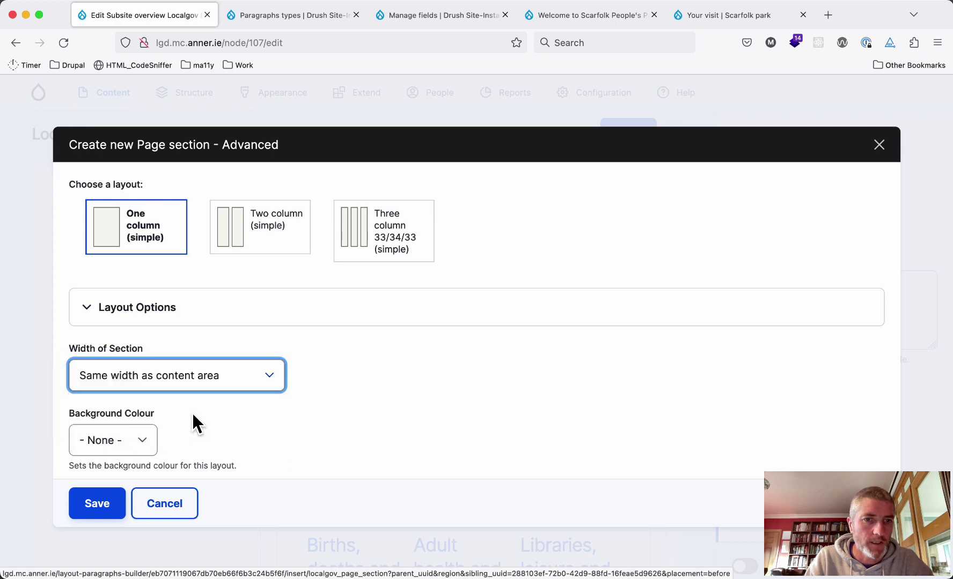
{"action": "scroll", "coordinate": [191, 411], "scroll_direction": "down", "scroll_amount": 3}
{"action": "left_click", "coordinate": [146, 357]}
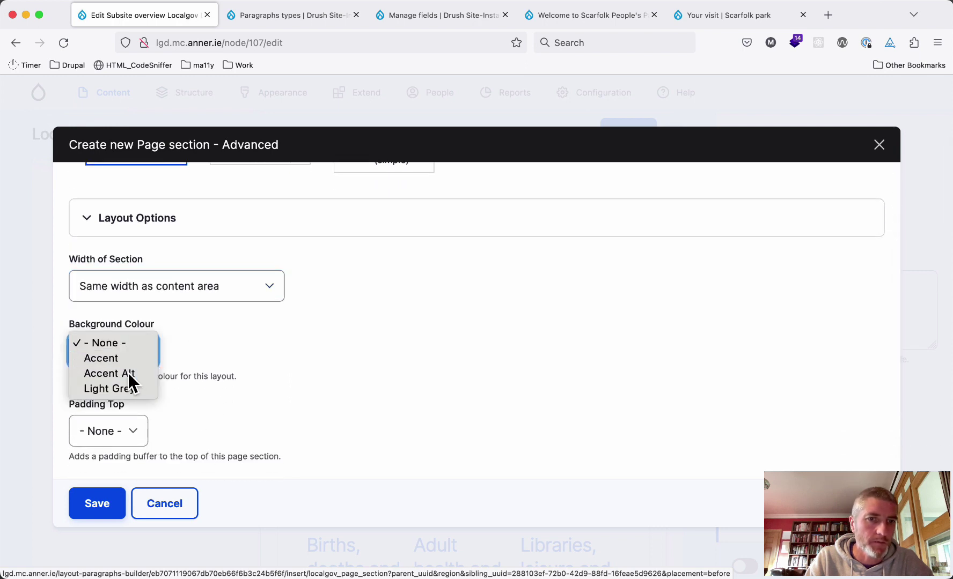
{"action": "left_click", "coordinate": [129, 372]}
- Set the one-column section's top and bottom padding to Largest and save the section
{"action": "scroll", "coordinate": [161, 370], "scroll_direction": "down", "scroll_amount": 3}
{"action": "left_click", "coordinate": [146, 358]}
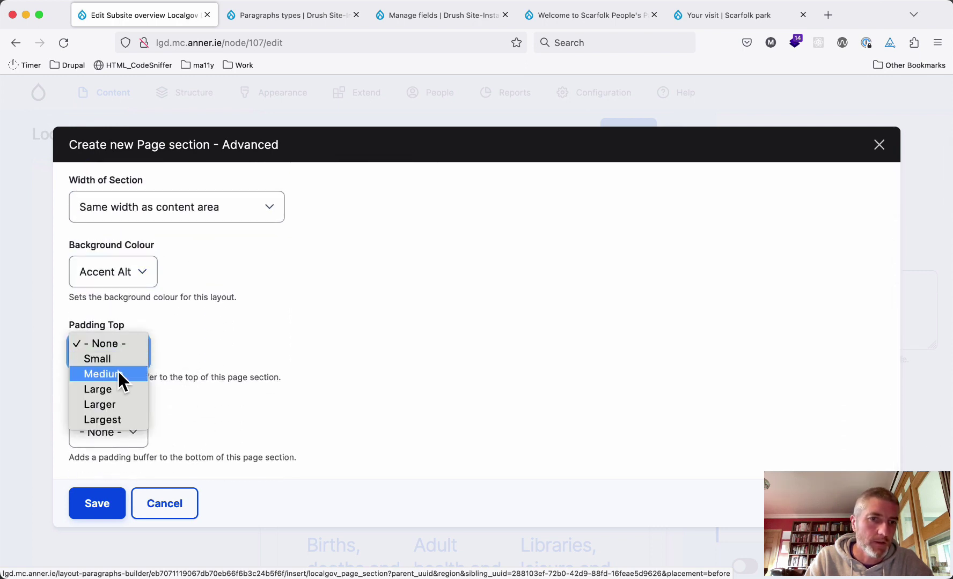
{"action": "left_click", "coordinate": [113, 420]}
{"action": "left_click", "coordinate": [114, 432]}
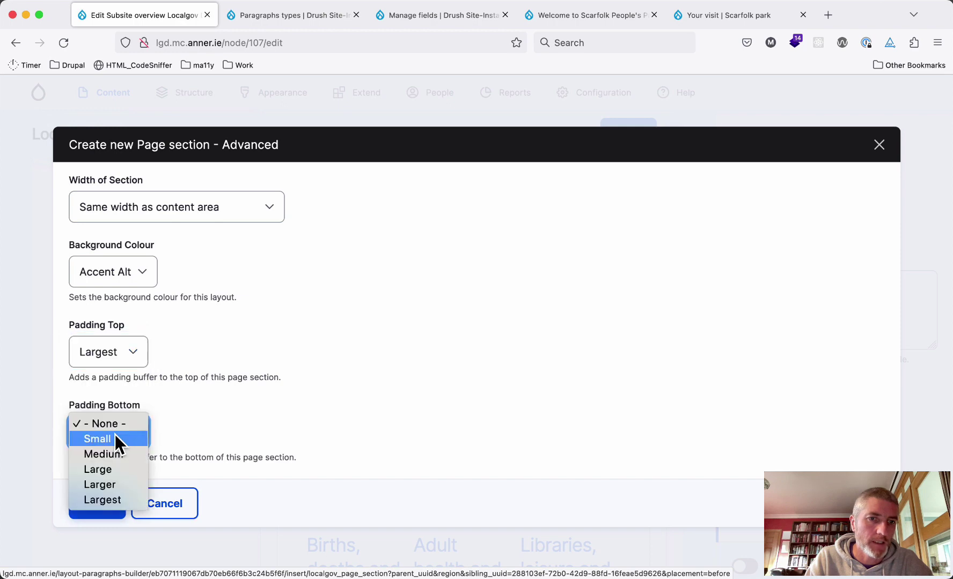
{"action": "left_click", "coordinate": [102, 500]}
{"action": "left_click", "coordinate": [99, 507]}
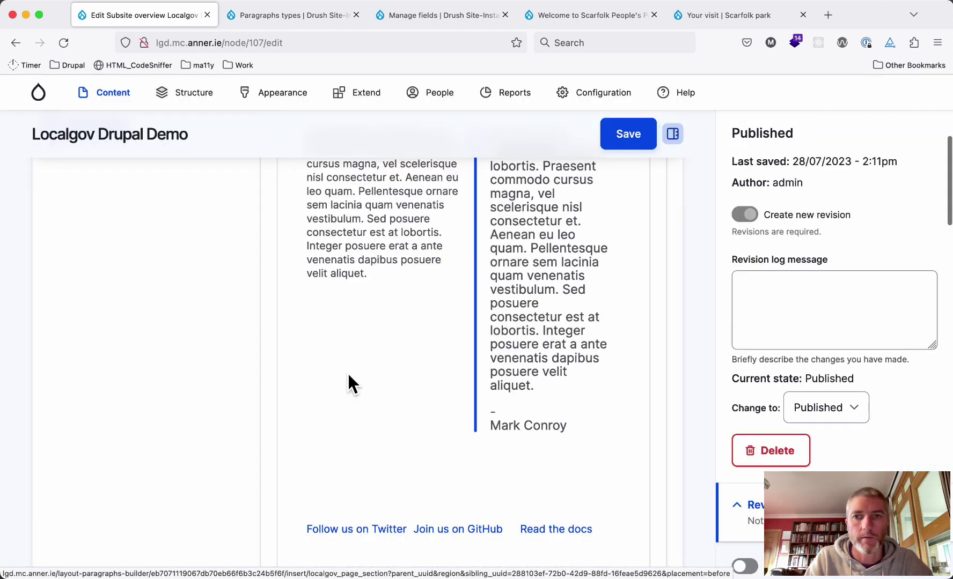
- Add a Text component with two placeholder paragraphs starting "Sed posuere consectetur est at lobortis" to the one-column section, and save the page
{"action": "left_click", "coordinate": [464, 484]}
{"action": "type", "text": "tes"}
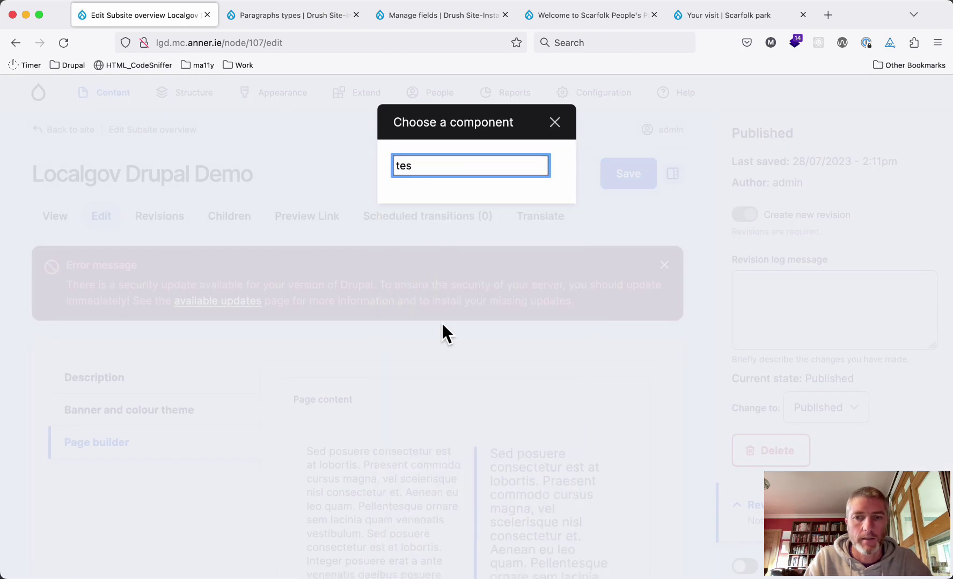
{"action": "key", "text": "BackSpace"}
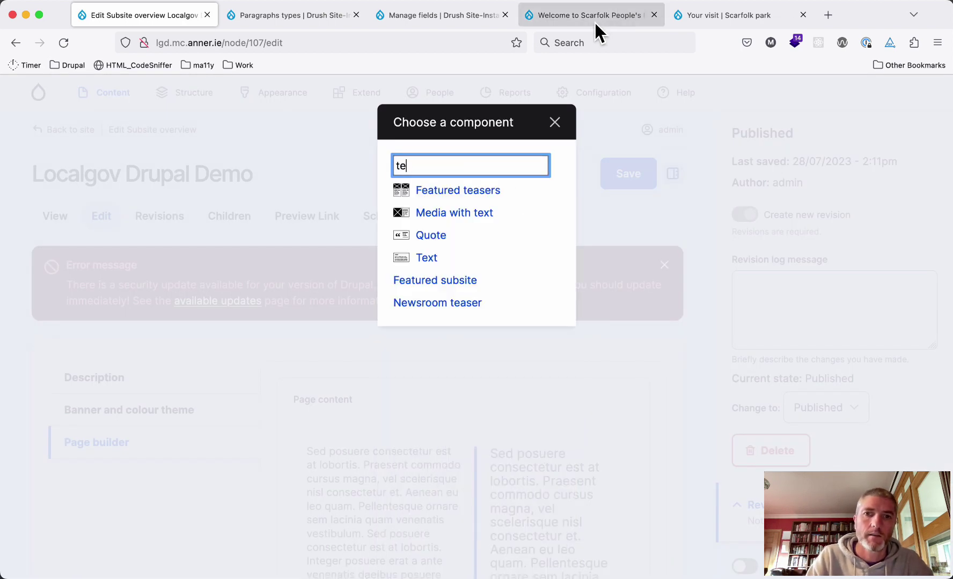
{"action": "left_click", "coordinate": [429, 260]}
{"action": "left_click", "coordinate": [306, 355]}
{"action": "type", "text": "Sed posuere consectetur est at lobortis. Praesent commodo cursus magna, vel scelerisque nisl consectetur et. Aenean eu leo quam. Pellentesque ornare sem lacinia quam venenatis vestibulum. Sed posuere consectetur est at lobortis. Integer posuere erat a ante venenatis dapibus posuere velit aliquet."}
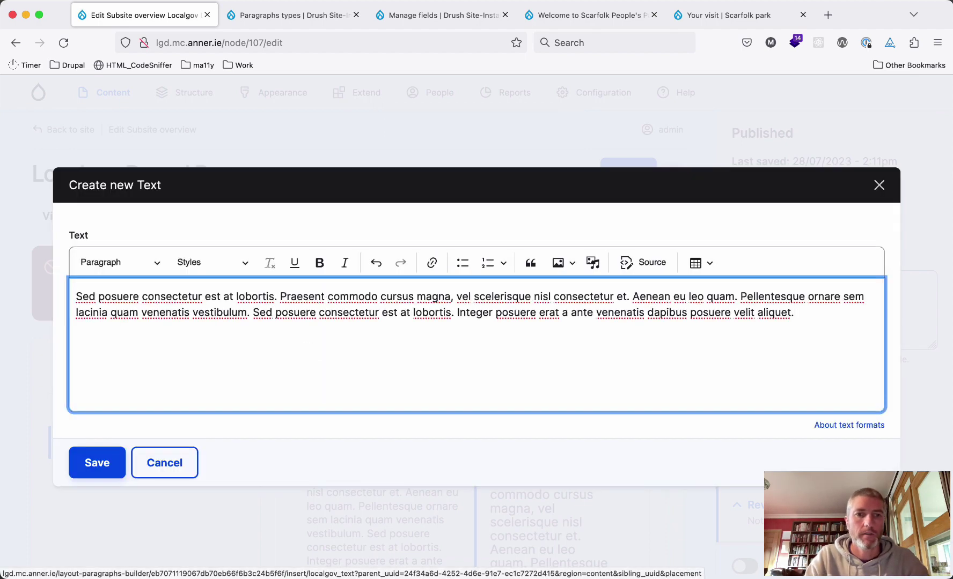
{"action": "type", "text": "Sed posuere consectetur est at lobortis. Praesent commodo cursus magna, vel scelerisque nisl consectetur et. Aenean eu leo quam. Pellentesque ornare sem lacinia quam venenatis vestibulum. Sed posuere consectetur est at lobortis. Integer posuere erat a ante venenatis dapibus posuere velit aliquet."}
{"action": "left_click", "coordinate": [97, 462]}
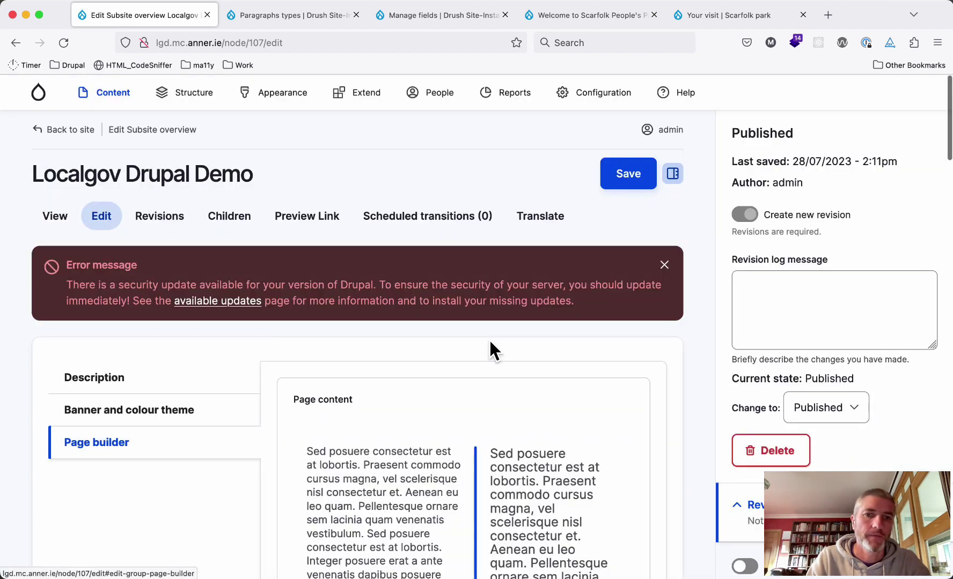
{"action": "left_click", "coordinate": [640, 181]}
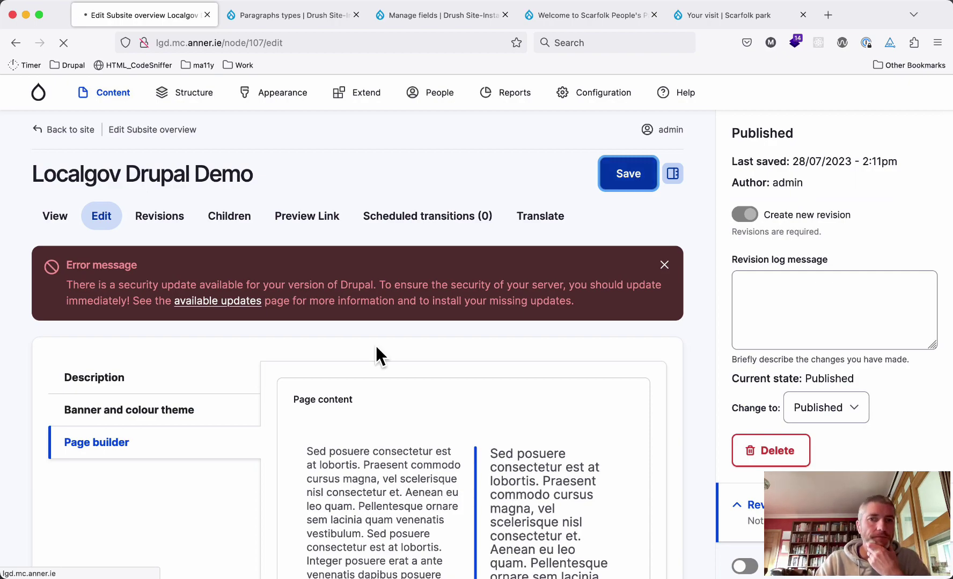
- Examine the text colours, widths, backgrounds and padding of the two-column and one-column sections on the published page
{"action": "scroll", "coordinate": [376, 346], "scroll_direction": "down", "scroll_amount": 5}
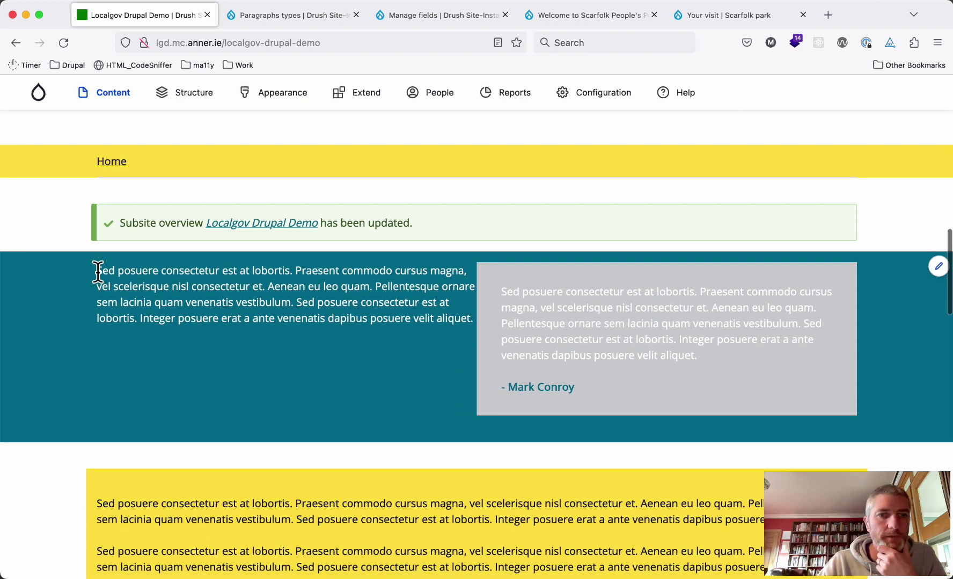
{"action": "left_click_drag", "start_coordinate": [98, 271], "coordinate": [295, 320]}
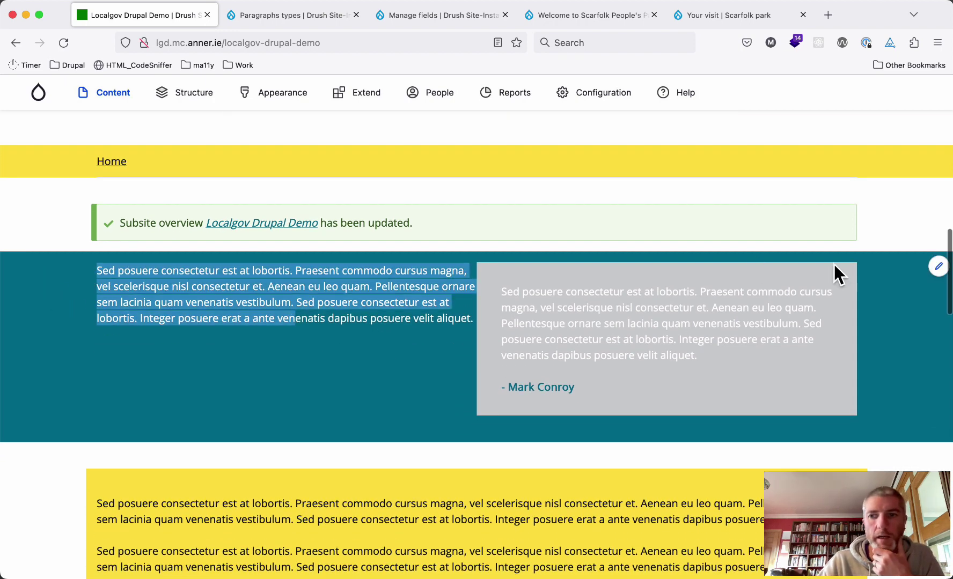
{"action": "left_click", "coordinate": [413, 343]}
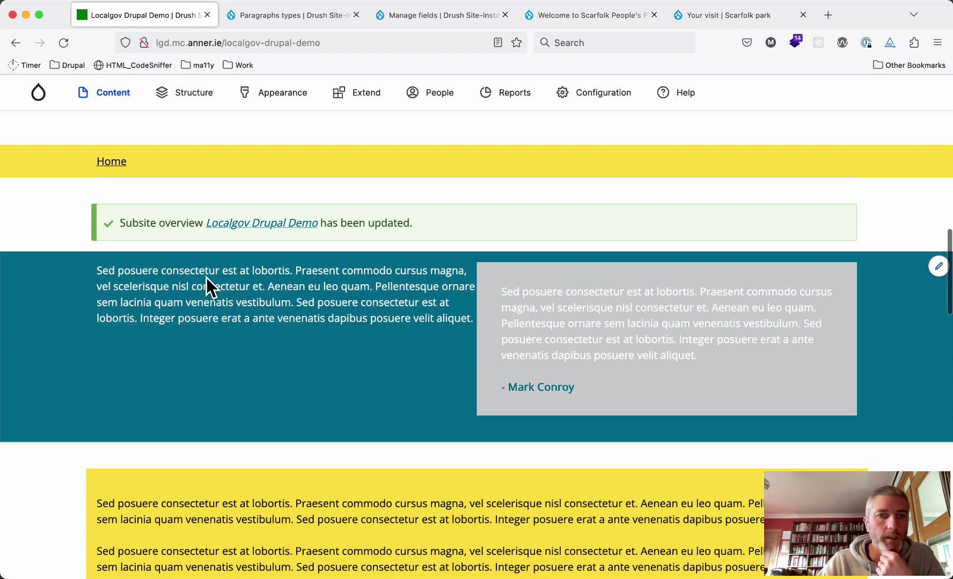
{"action": "left_click_drag", "start_coordinate": [190, 274], "coordinate": [211, 321]}
{"action": "left_click", "coordinate": [209, 302]}
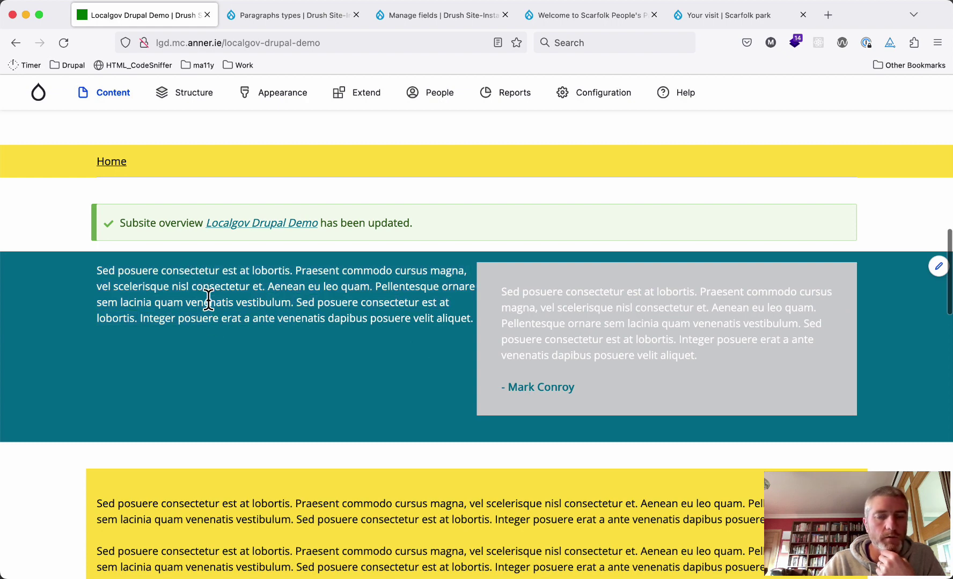
{"action": "triple_click", "coordinate": [512, 295]}
{"action": "left_click", "coordinate": [371, 358]}
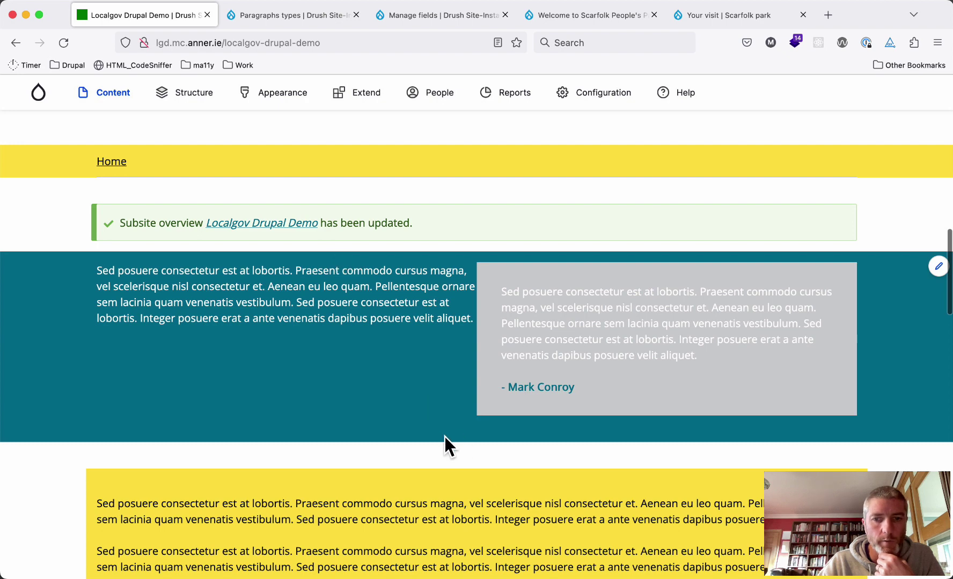
{"action": "scroll", "coordinate": [404, 411], "scroll_direction": "down", "scroll_amount": 3}
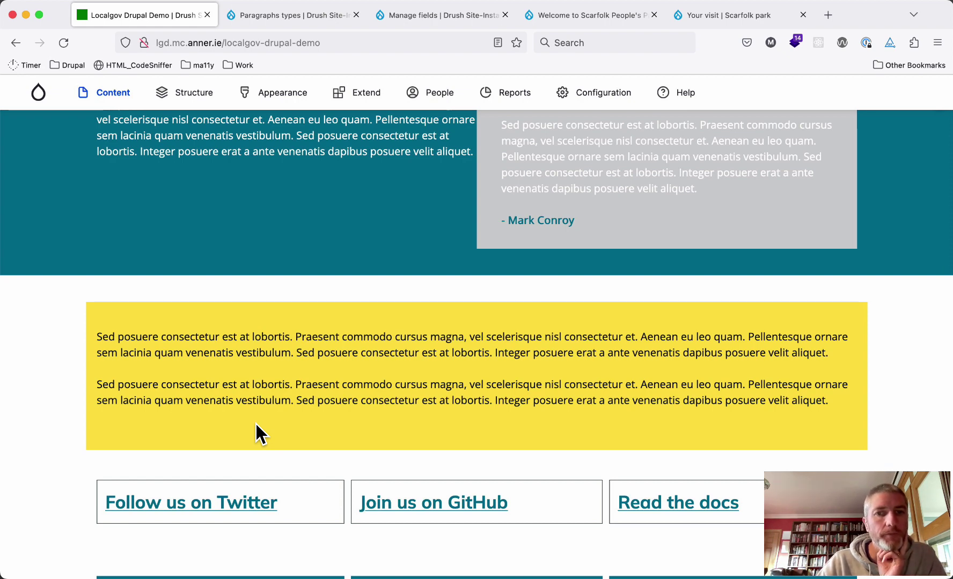
{"action": "scroll", "coordinate": [249, 372], "scroll_direction": "up", "scroll_amount": 2}
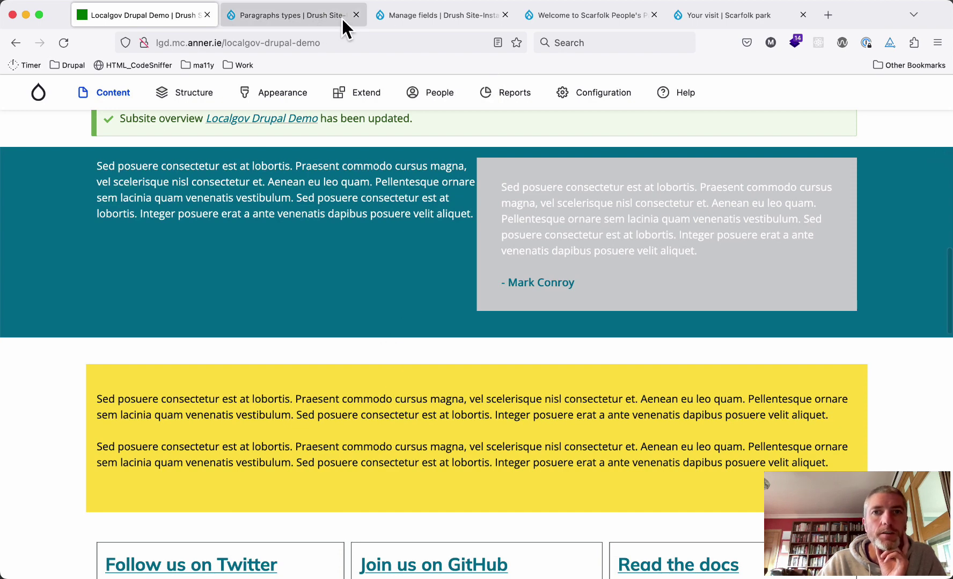
- Open the field list of the Page section - Advanced paragraph type and review its fields
{"action": "left_click", "coordinate": [447, 13]}
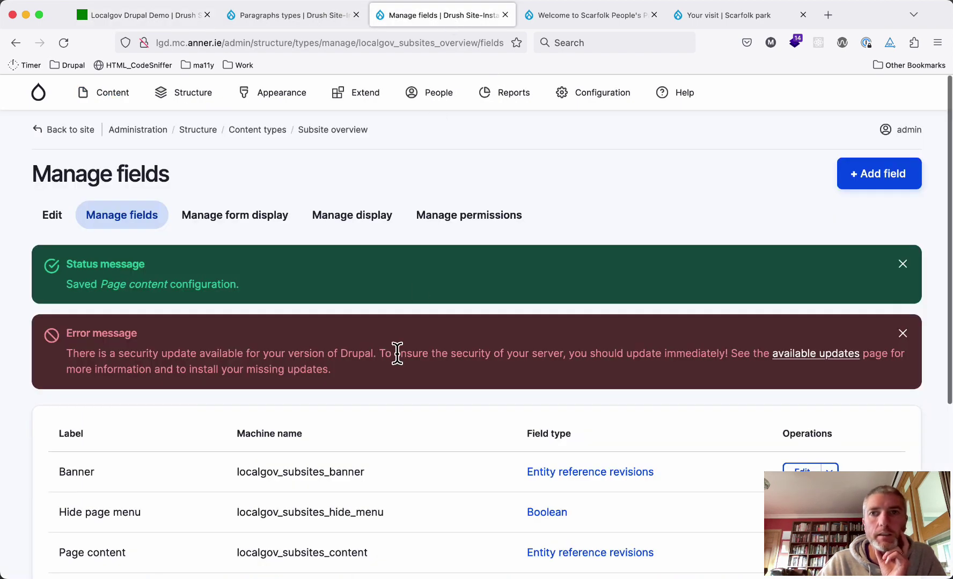
{"action": "left_click", "coordinate": [300, 15]}
{"action": "scroll", "coordinate": [416, 372], "scroll_direction": "down", "scroll_amount": 3}
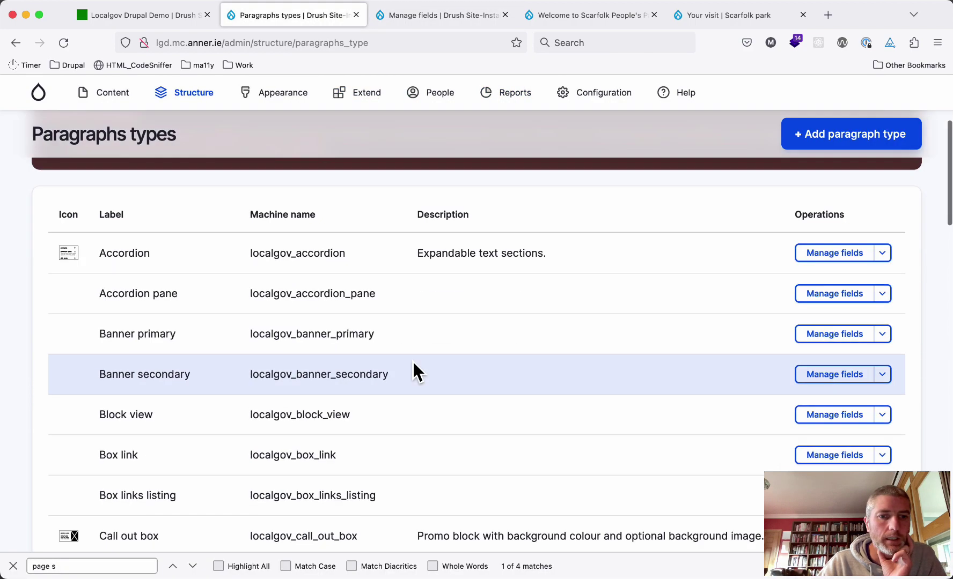
{"action": "scroll", "coordinate": [413, 363], "scroll_direction": "down", "scroll_amount": 15}
{"action": "scroll", "coordinate": [414, 364], "scroll_direction": "up", "scroll_amount": 5}
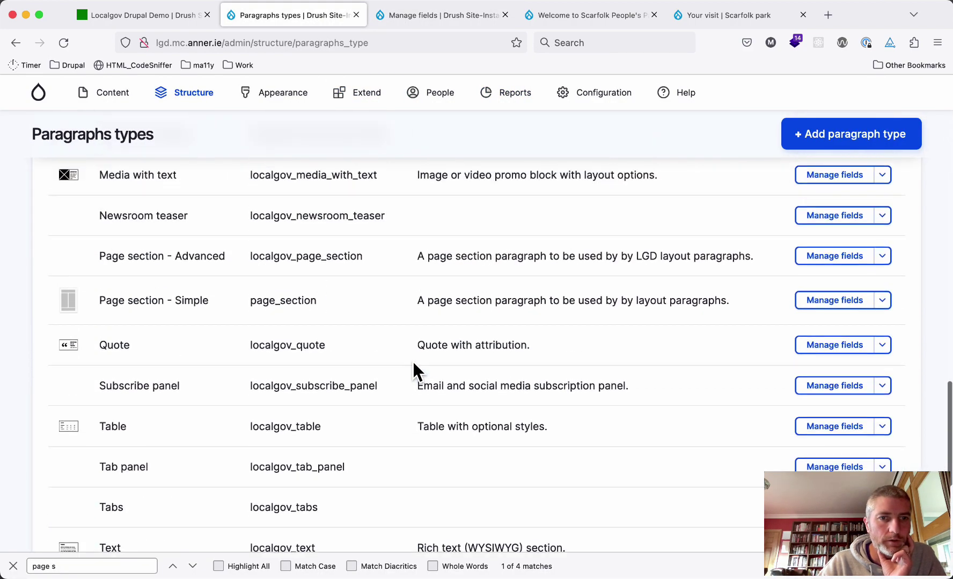
{"action": "scroll", "coordinate": [414, 369], "scroll_direction": "up", "scroll_amount": 2}
{"action": "left_click", "coordinate": [840, 332]}
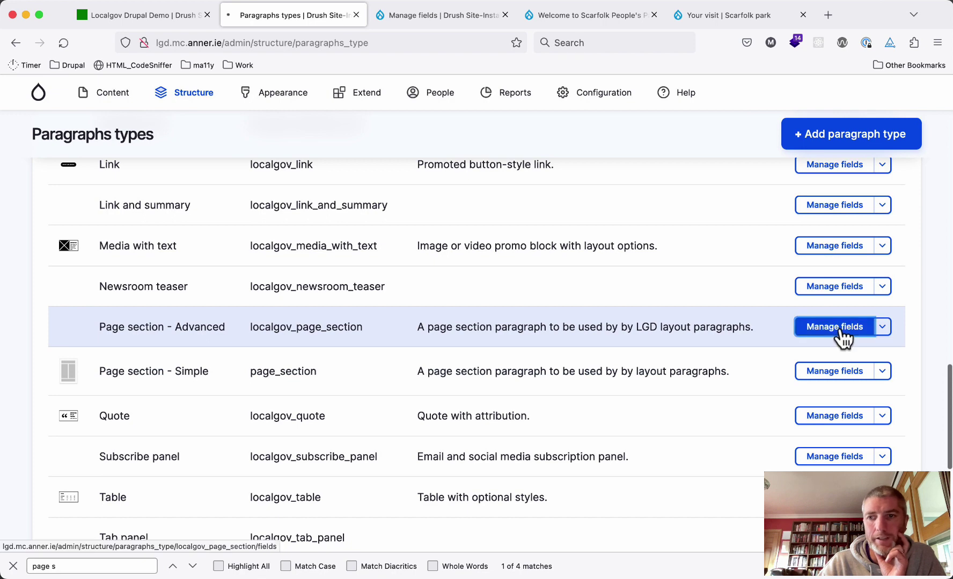
{"action": "scroll", "coordinate": [334, 365], "scroll_direction": "down", "scroll_amount": 3}
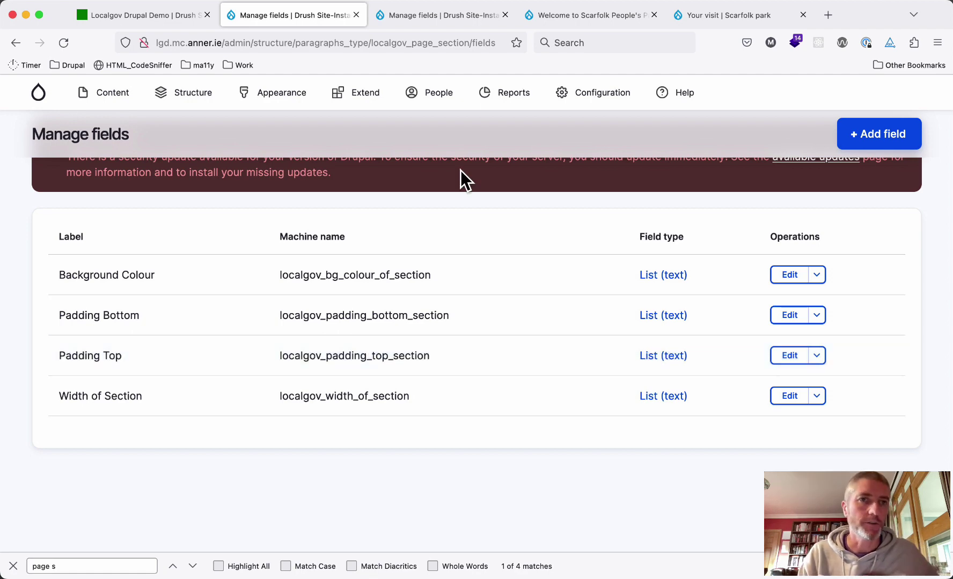
- Return to the published demo page and review how the banner, two-column section and one-column section are laid out together
{"action": "left_click", "coordinate": [140, 18]}
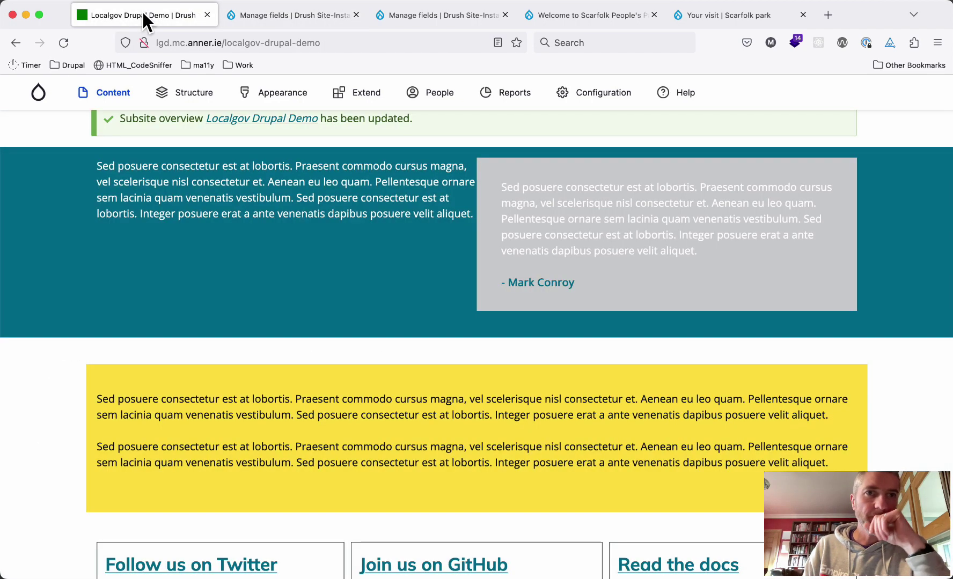
{"action": "scroll", "coordinate": [354, 318], "scroll_direction": "up", "scroll_amount": 2}
{"action": "scroll", "coordinate": [355, 317], "scroll_direction": "down", "scroll_amount": 1}
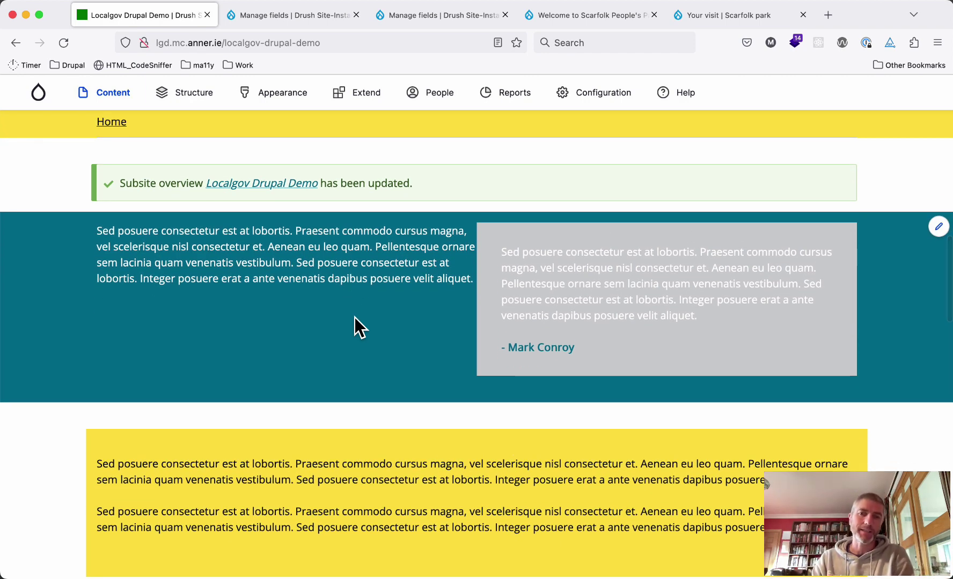
{"action": "scroll", "coordinate": [339, 344], "scroll_direction": "up", "scroll_amount": 1}
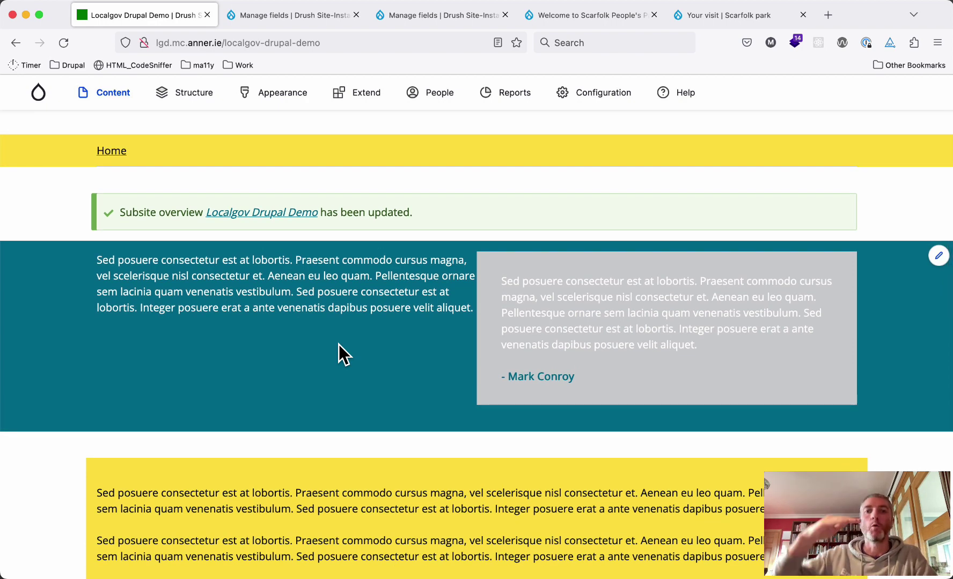
{"action": "scroll", "coordinate": [339, 345], "scroll_direction": "down", "scroll_amount": 4}
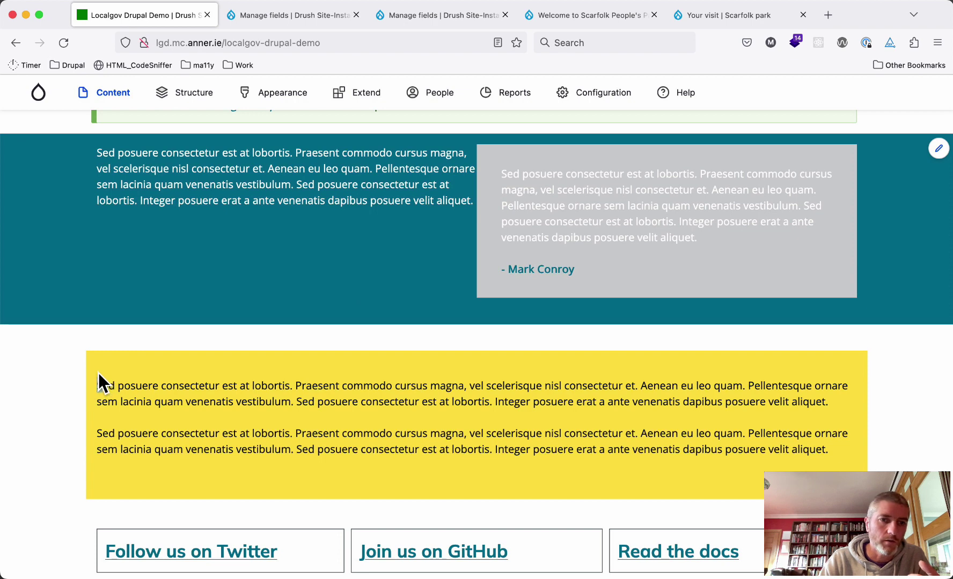
{"action": "left_click_drag", "start_coordinate": [100, 378], "coordinate": [167, 377]}
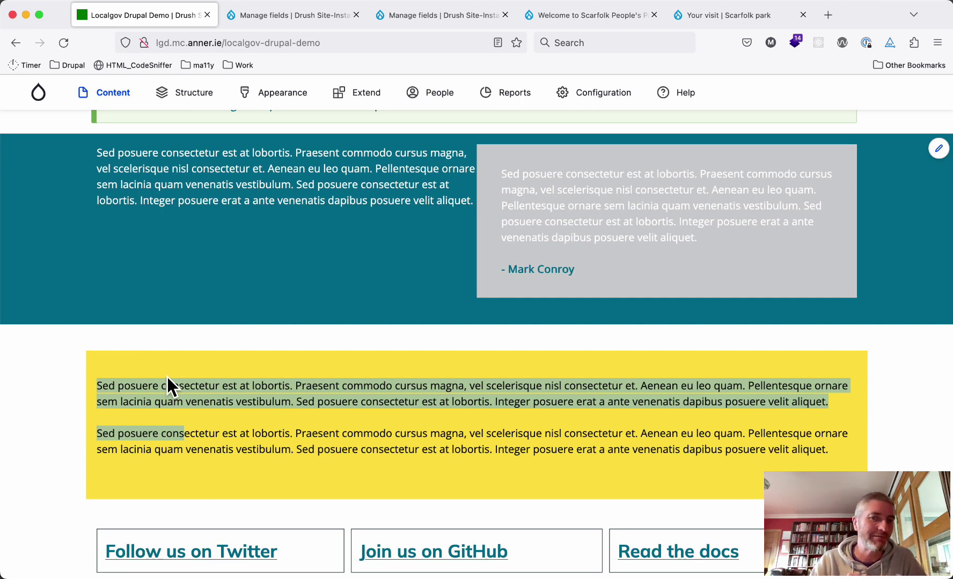
{"action": "scroll", "coordinate": [167, 378], "scroll_direction": "down", "scroll_amount": 3}
{"action": "left_click", "coordinate": [166, 378]}
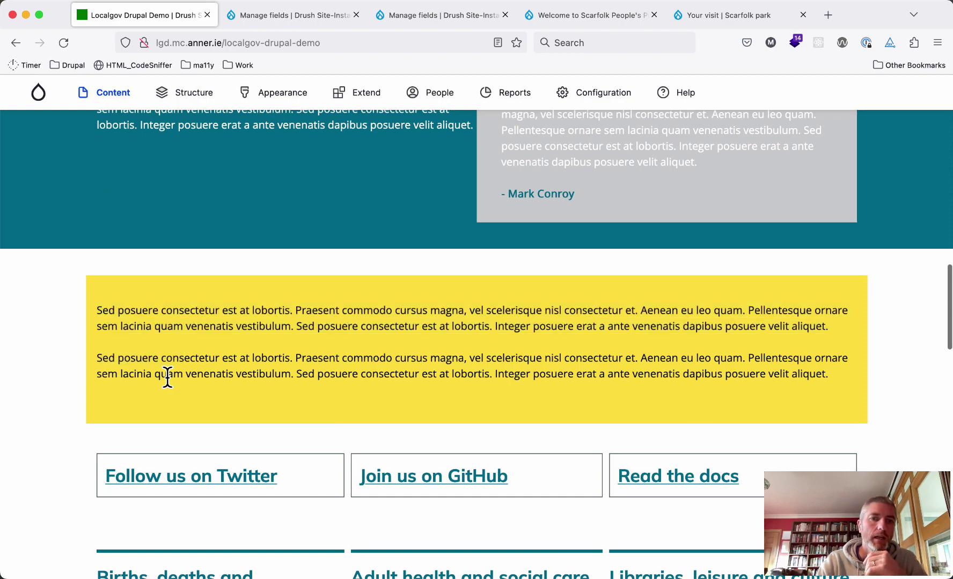
{"action": "scroll", "coordinate": [287, 384], "scroll_direction": "up", "scroll_amount": 3}
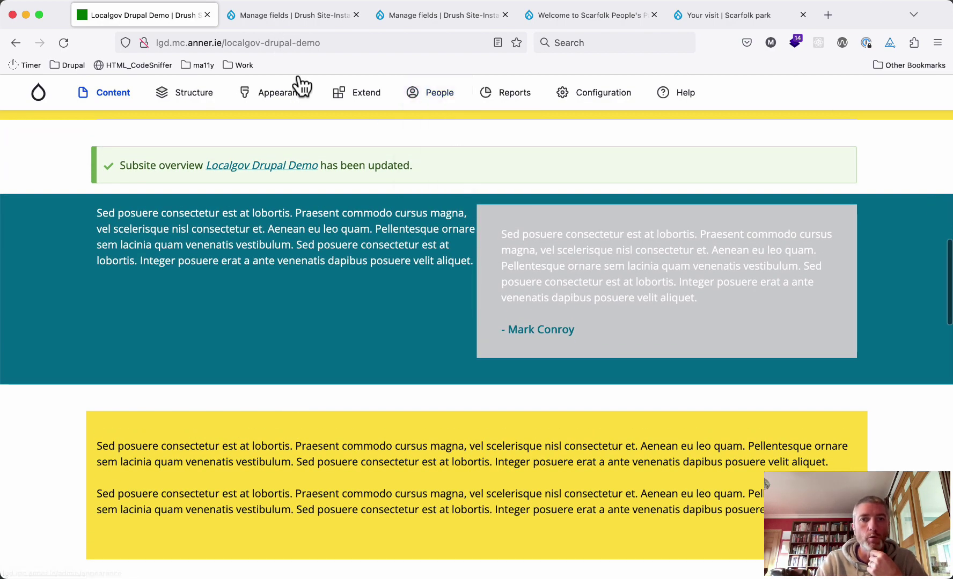
{"action": "scroll", "coordinate": [291, 194], "scroll_direction": "up", "scroll_amount": 7}
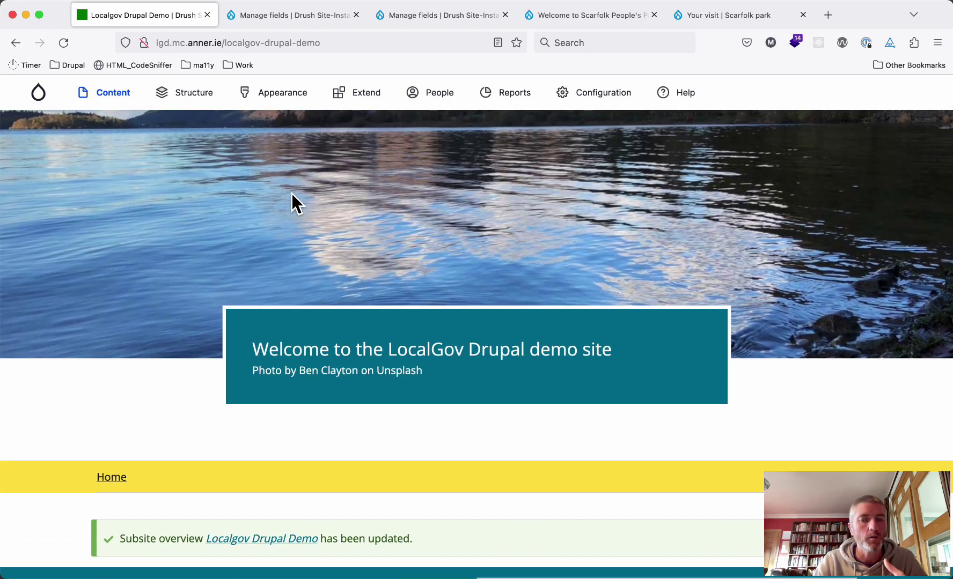
{"action": "scroll", "coordinate": [291, 194], "scroll_direction": "down", "scroll_amount": 5}
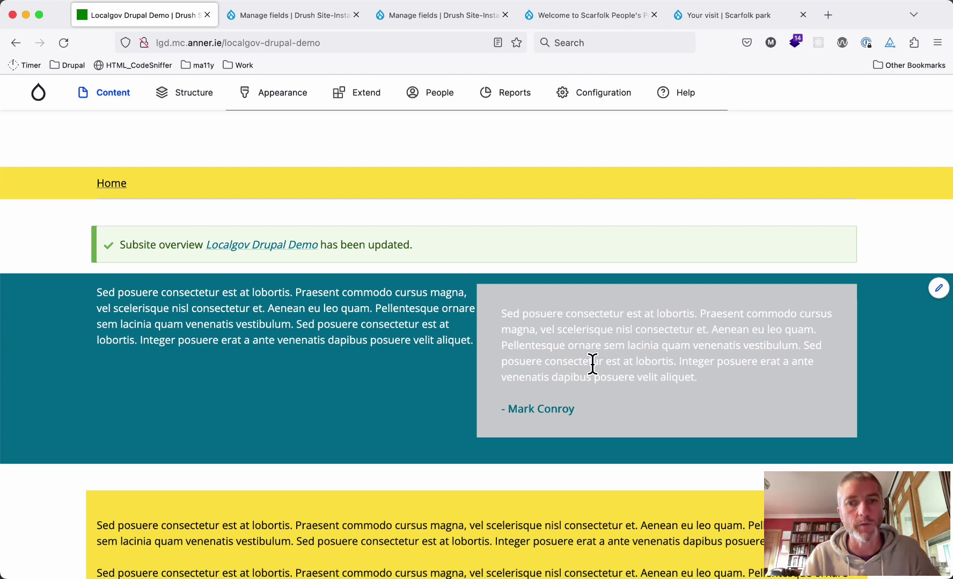
{"action": "scroll", "coordinate": [291, 359], "scroll_direction": "up", "scroll_amount": 1}
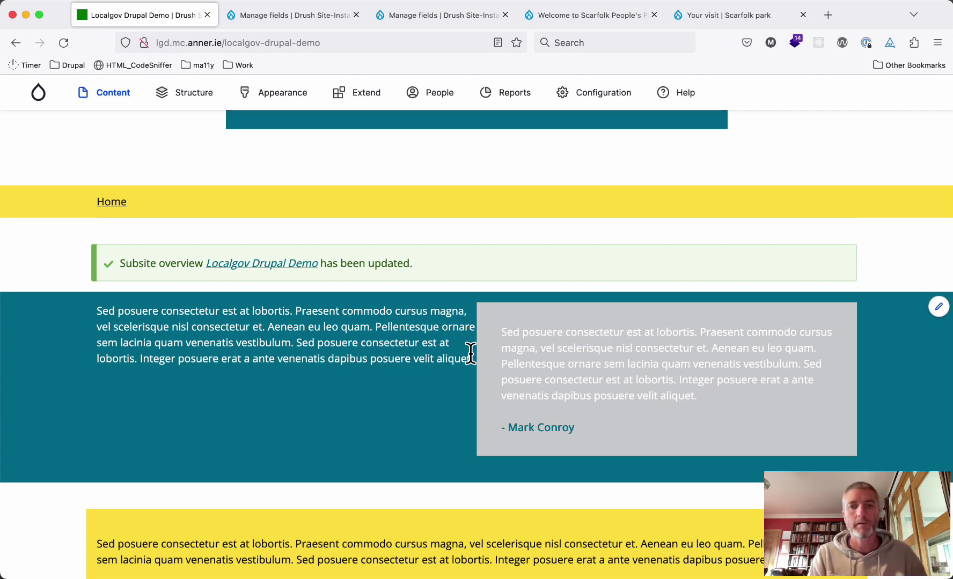
{"action": "scroll", "coordinate": [471, 353], "scroll_direction": "down", "scroll_amount": 3}
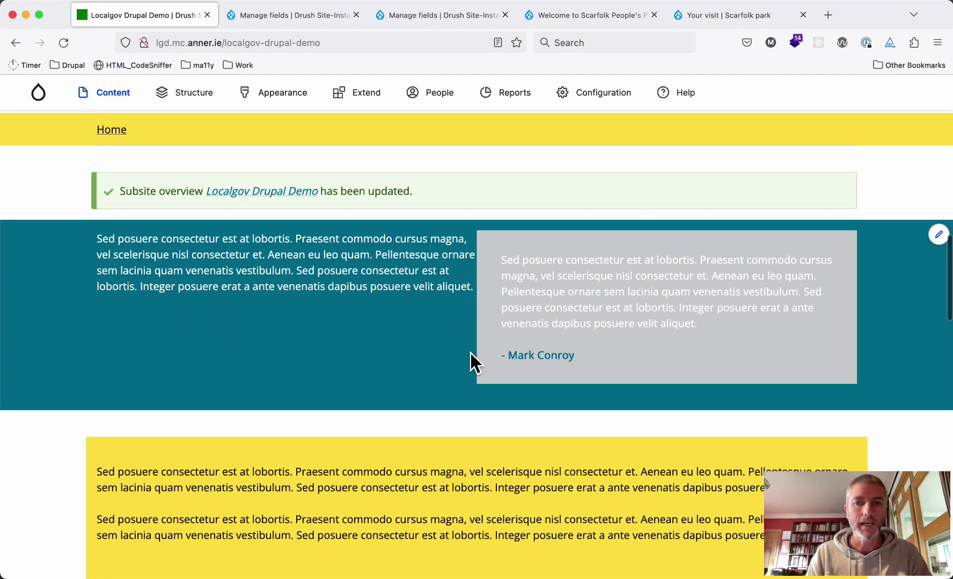